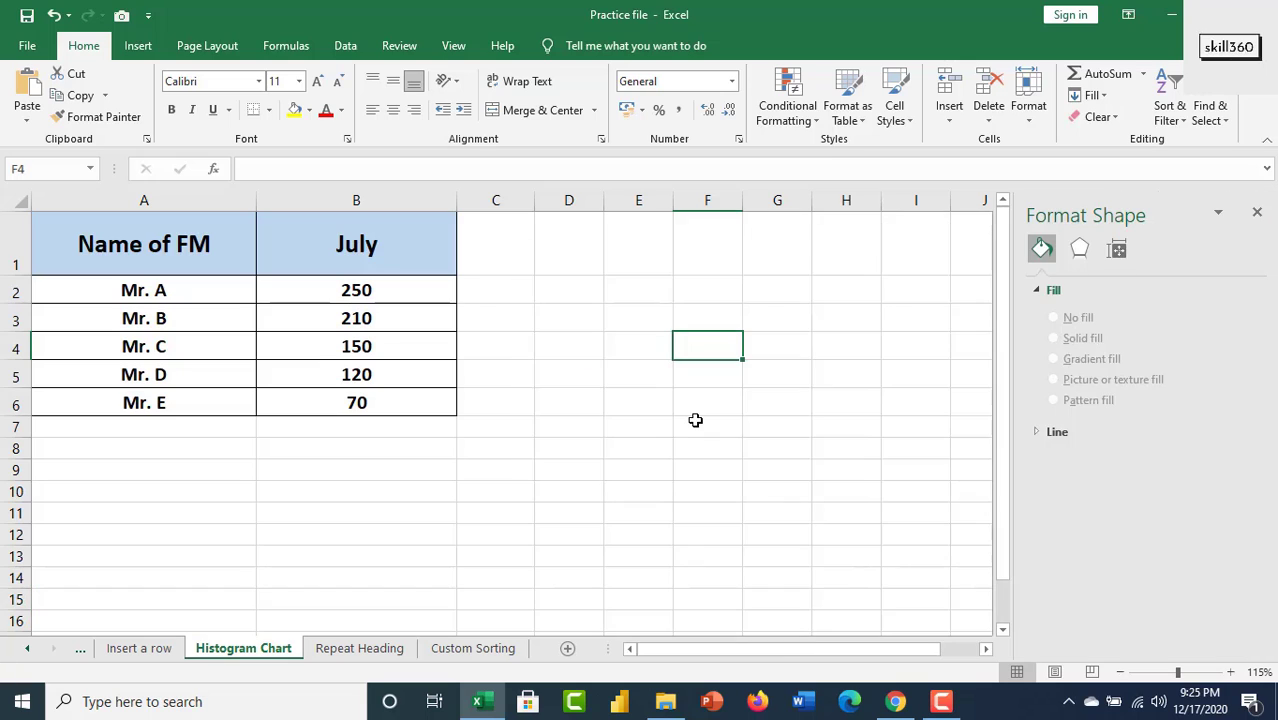
# - Close the Format Shape pane and insert the recommended funnel chart for the data in A1:B6
pyautogui.click(1254, 214)
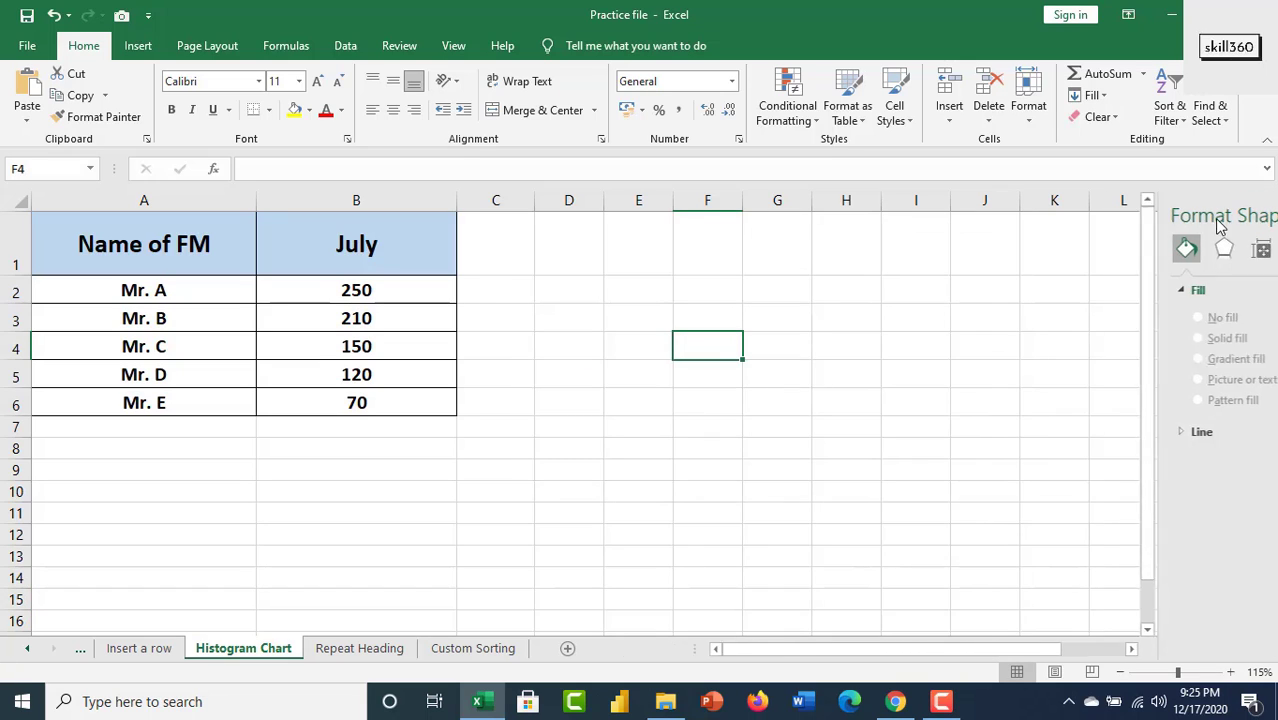
pyautogui.click(697, 290)
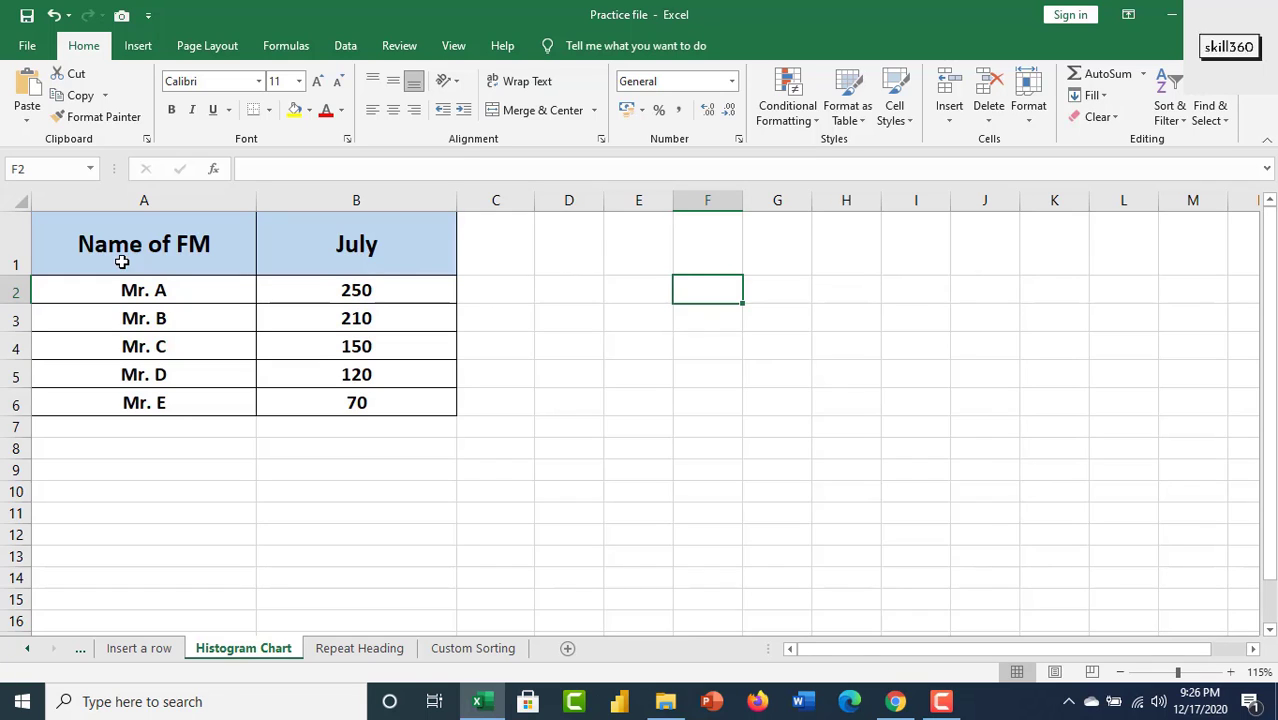
pyautogui.moveTo(120, 257); pyautogui.dragTo(356, 402)
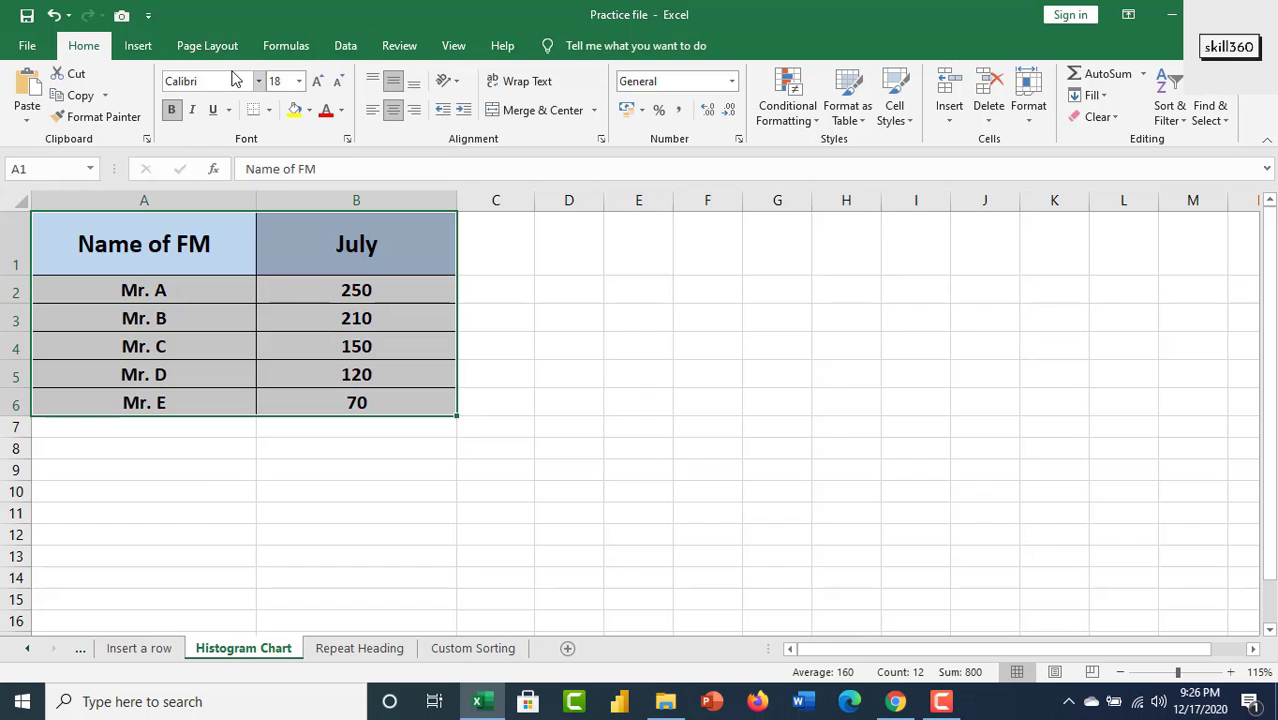
pyautogui.click(145, 48)
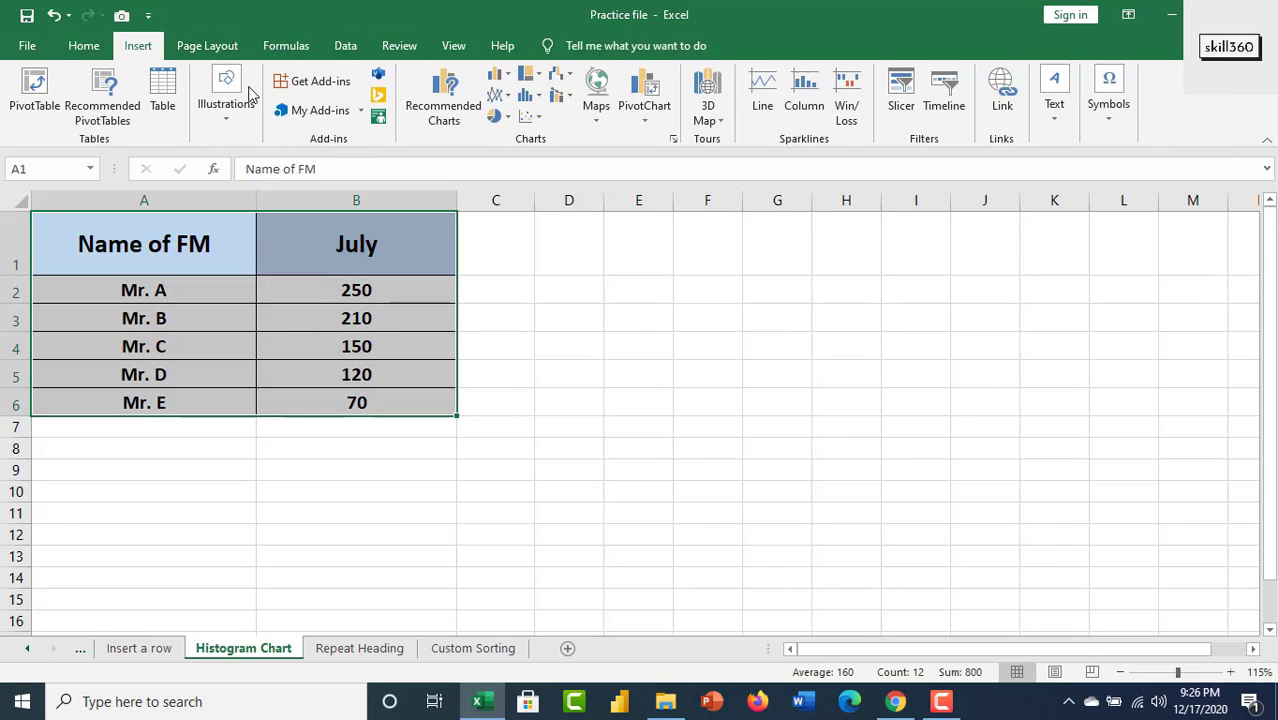
pyautogui.click(463, 113)
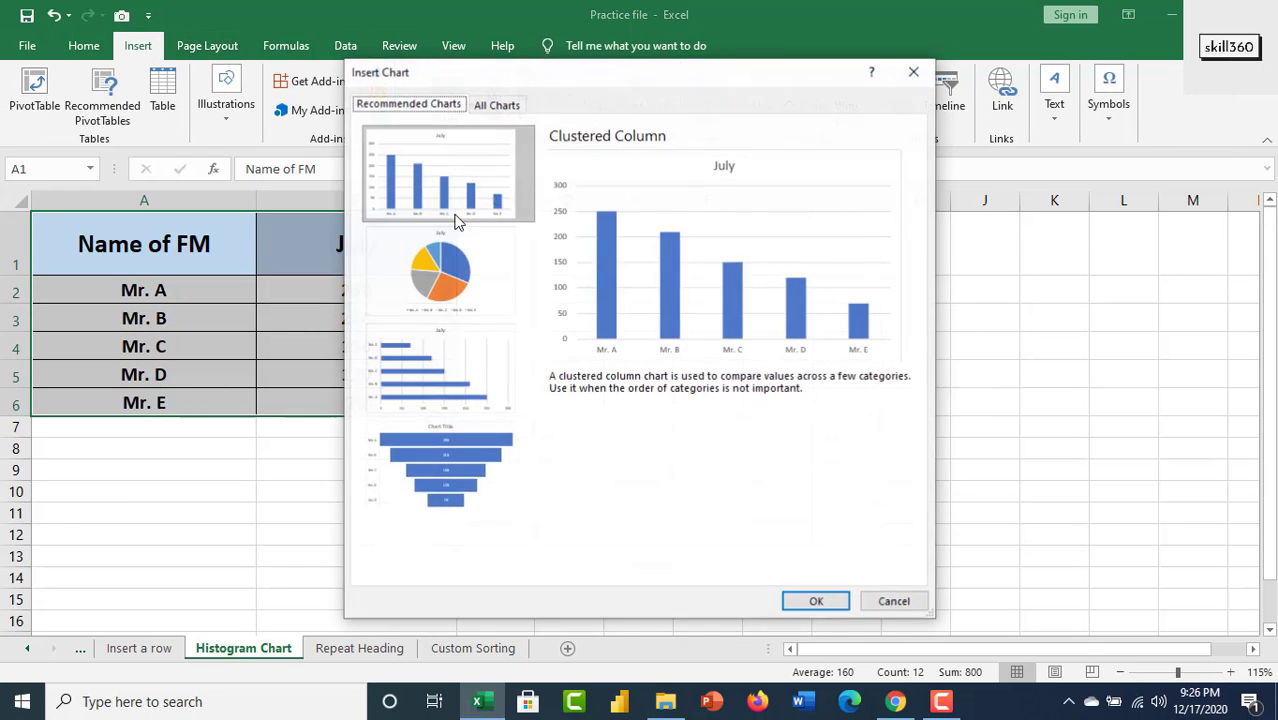
pyautogui.click(447, 478)
pyautogui.click(812, 601)
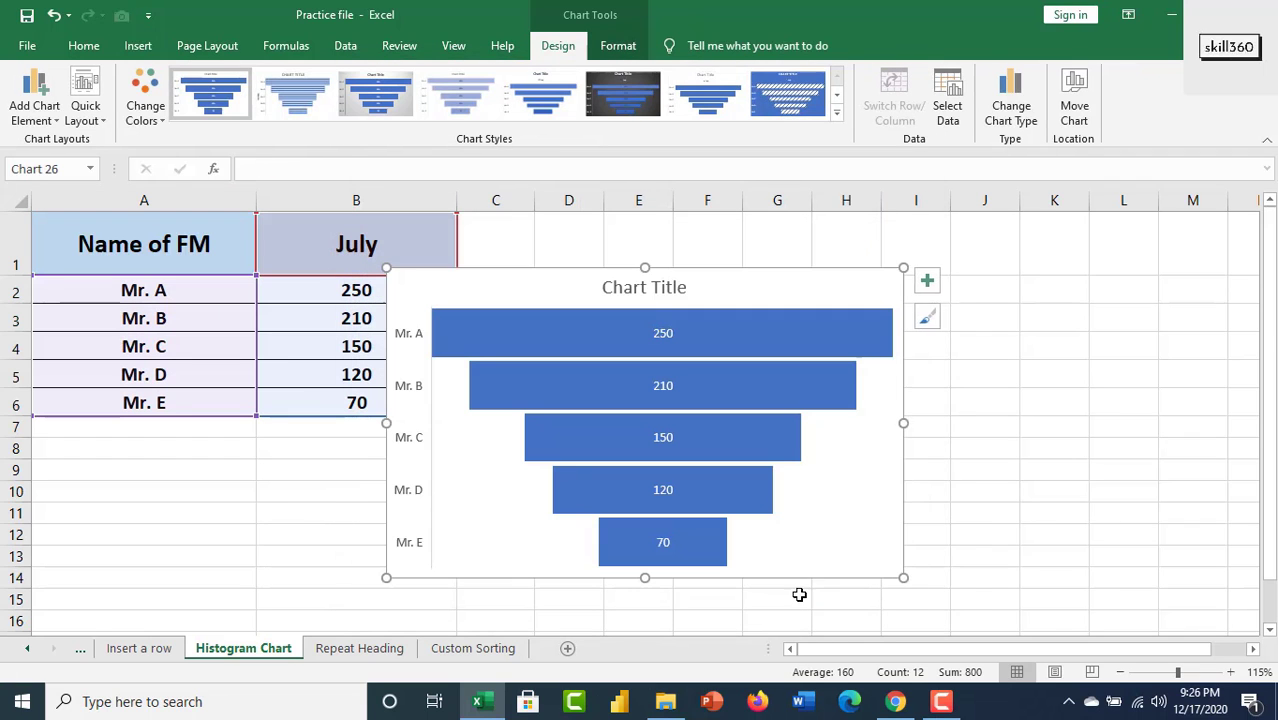
# - Narrow the funnel chart and move it beside the table so it spans columns C to G
pyautogui.moveTo(906, 422); pyautogui.dragTo(733, 420)
pyautogui.click(916, 370)
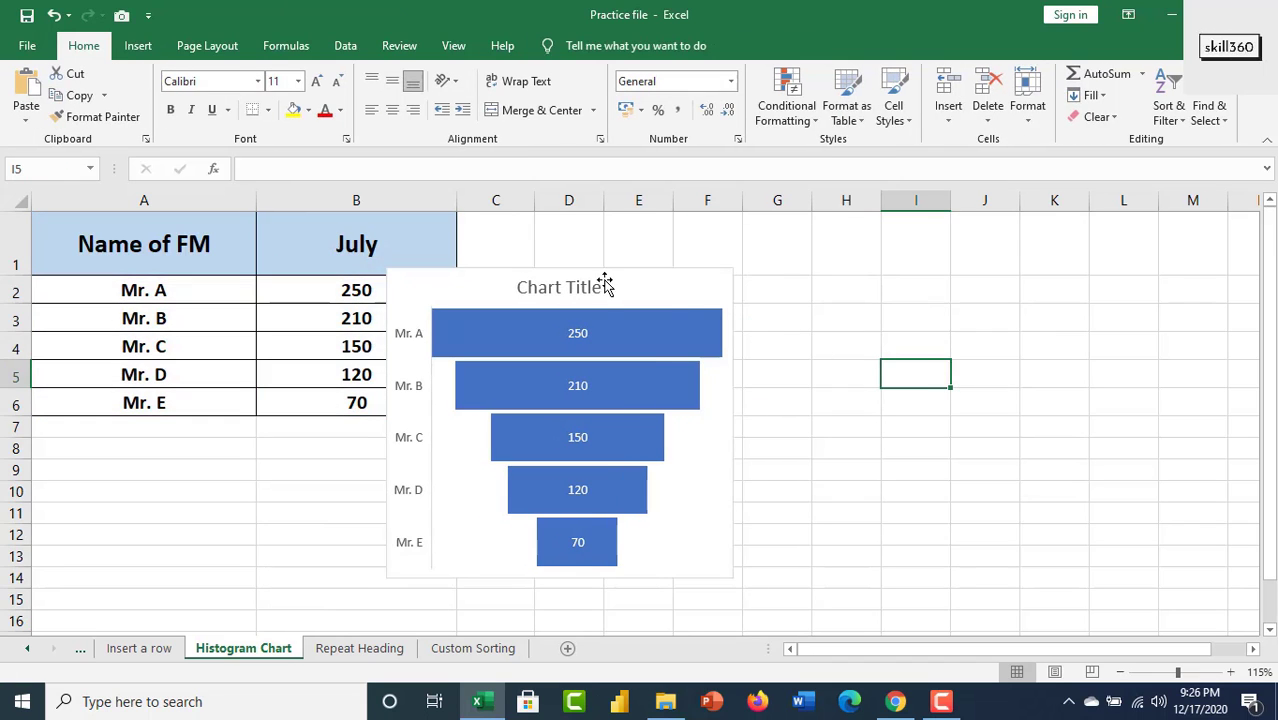
pyautogui.moveTo(605, 283); pyautogui.dragTo(679, 228)
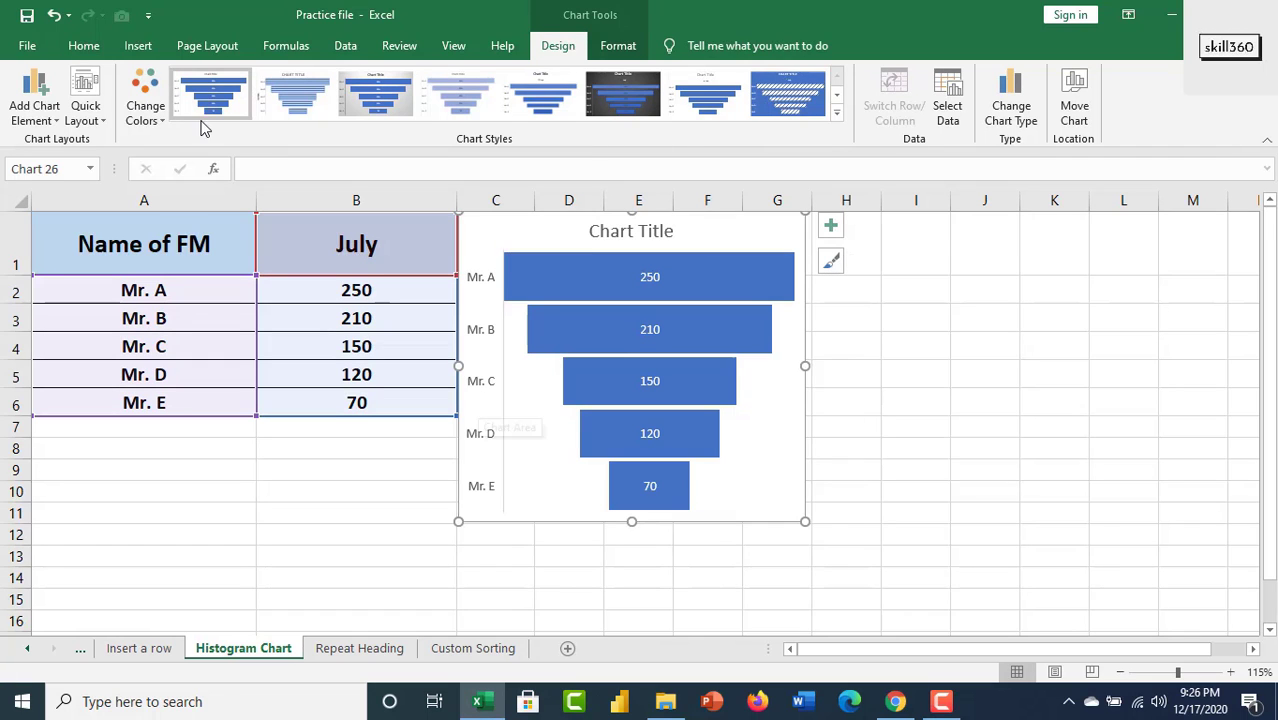
pyautogui.click(955, 256)
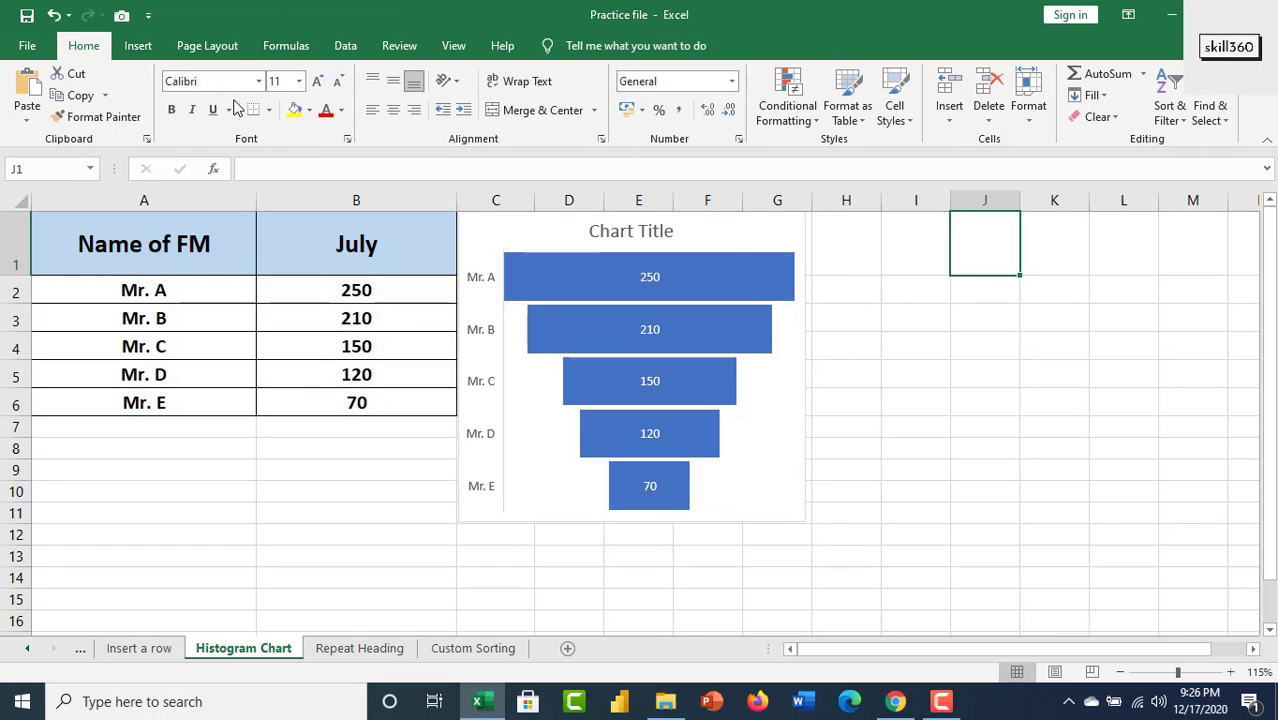
# - Insert an Inverted Pyramid SmartArt graphic and place it on the empty cells around columns I to P
pyautogui.click(138, 45)
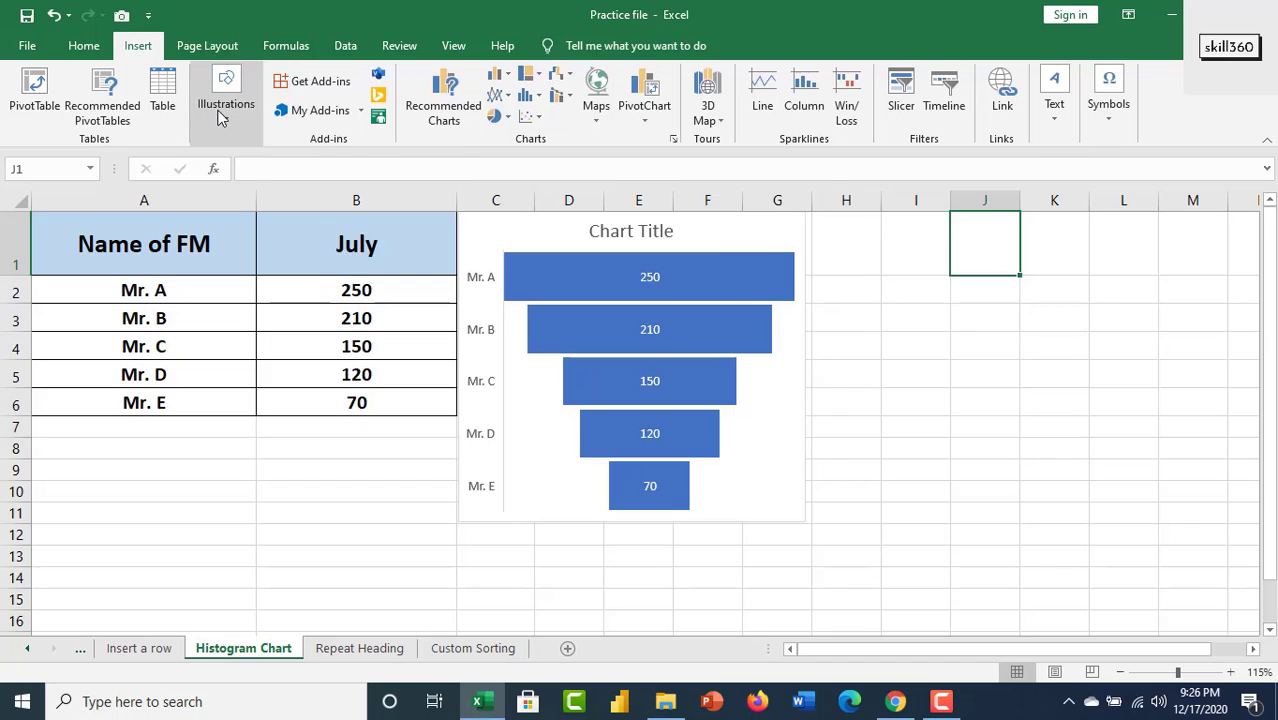
pyautogui.click(222, 115)
pyautogui.click(410, 162)
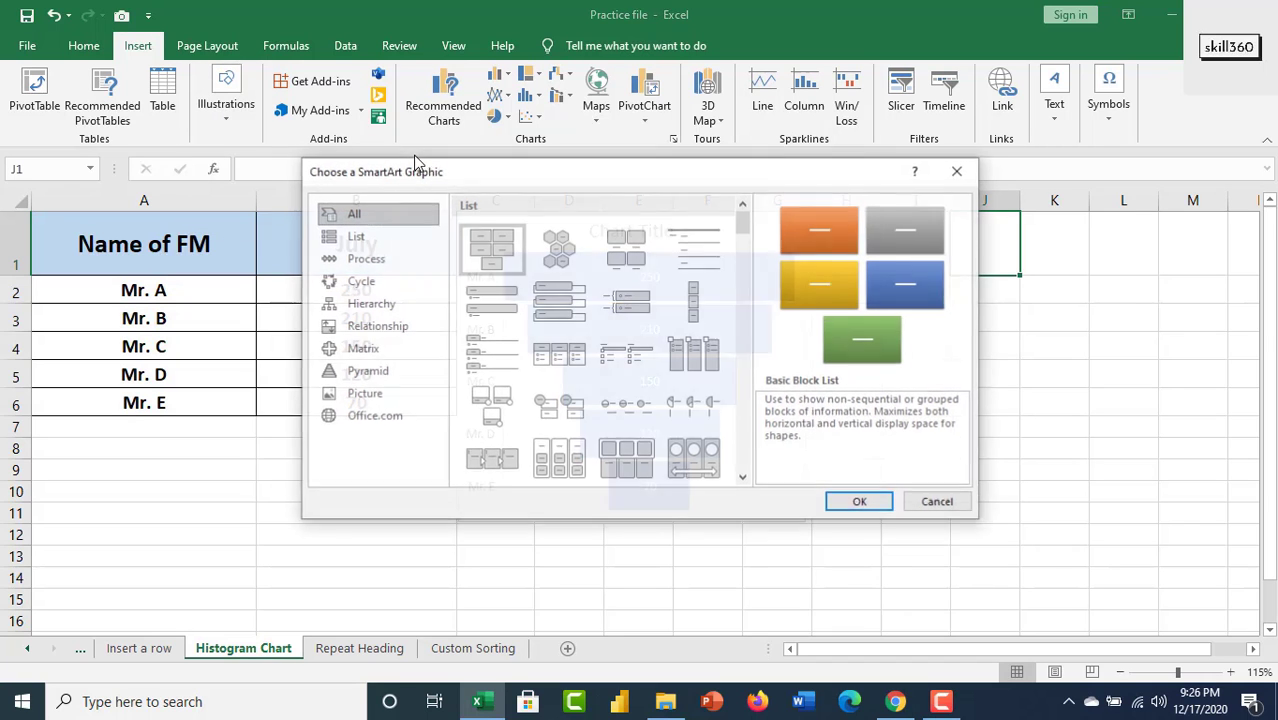
pyautogui.click(366, 378)
pyautogui.click(560, 227)
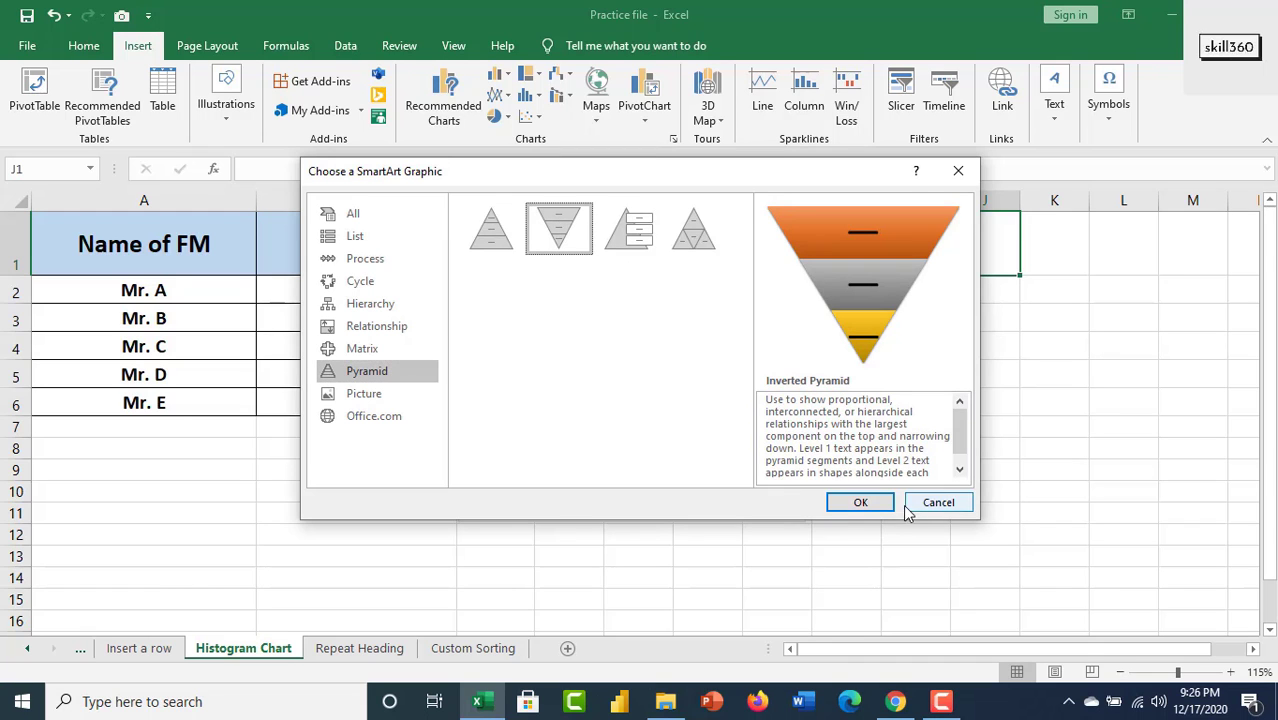
pyautogui.click(869, 505)
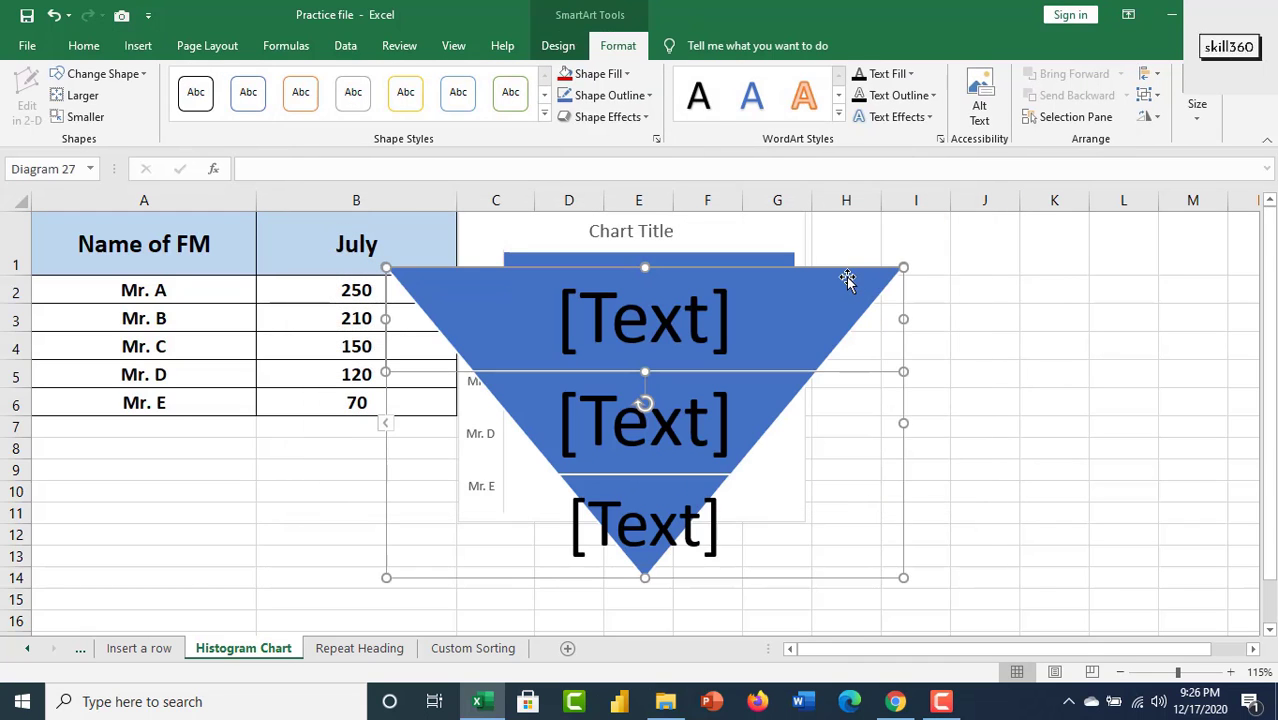
pyautogui.moveTo(847, 278); pyautogui.dragTo(947, 250)
pyautogui.hotkey('ctrl', 'z')
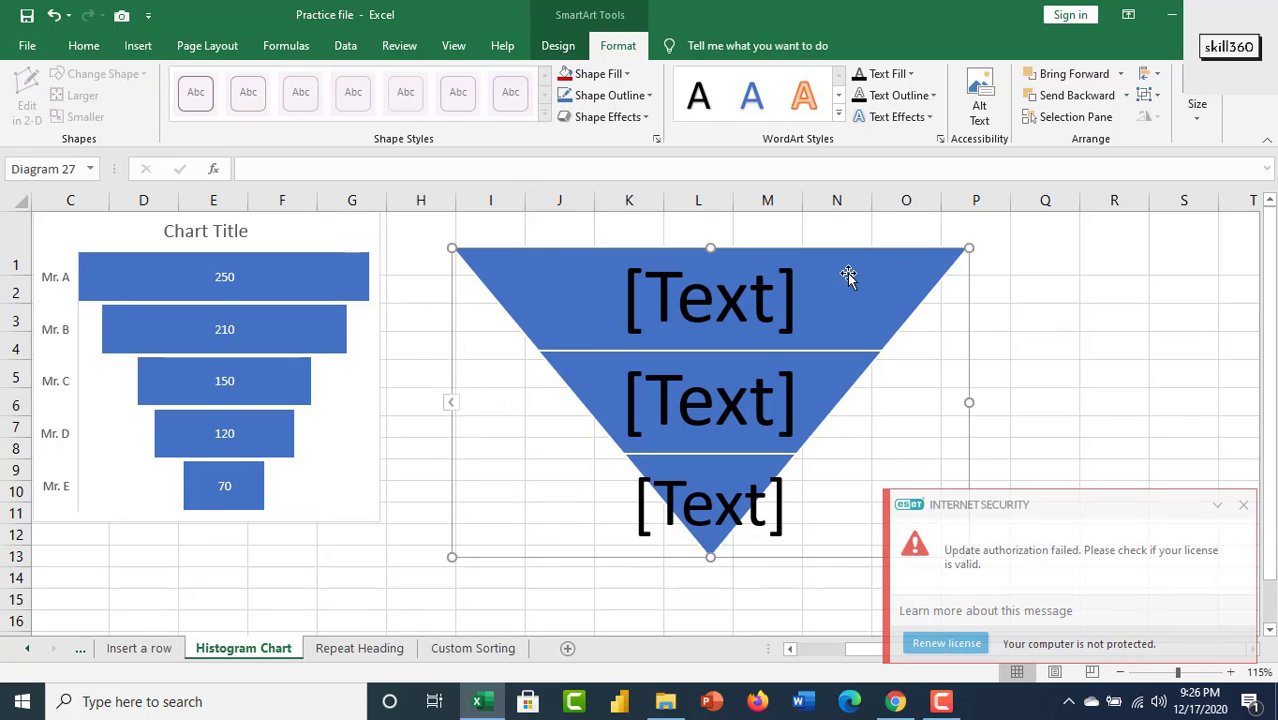
pyautogui.click(779, 293)
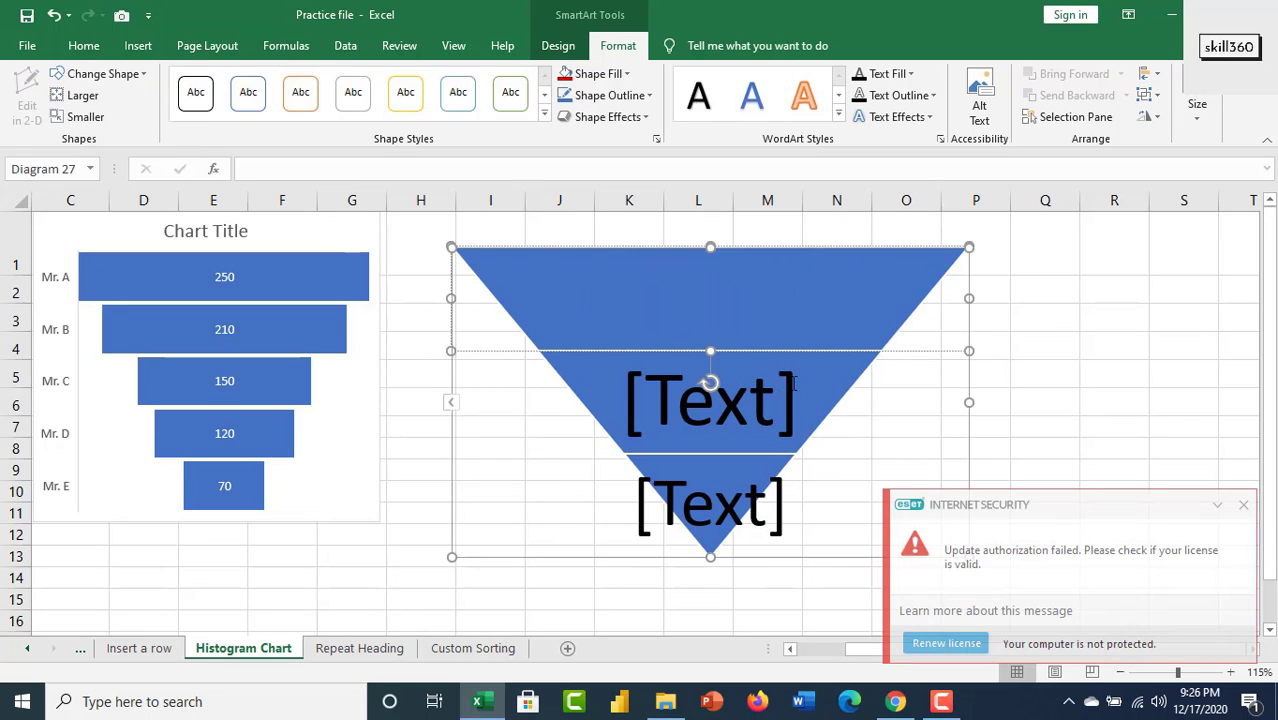
pyautogui.click(792, 386)
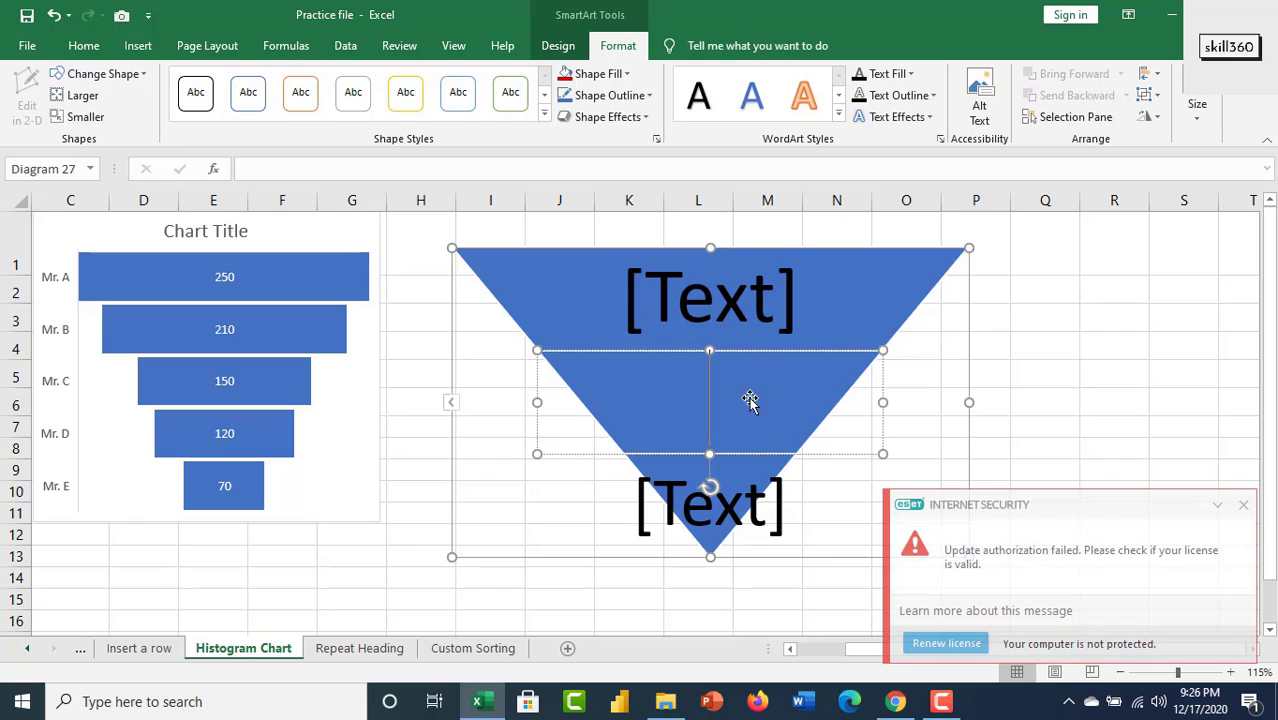
pyautogui.click(735, 493)
pyautogui.click(792, 405)
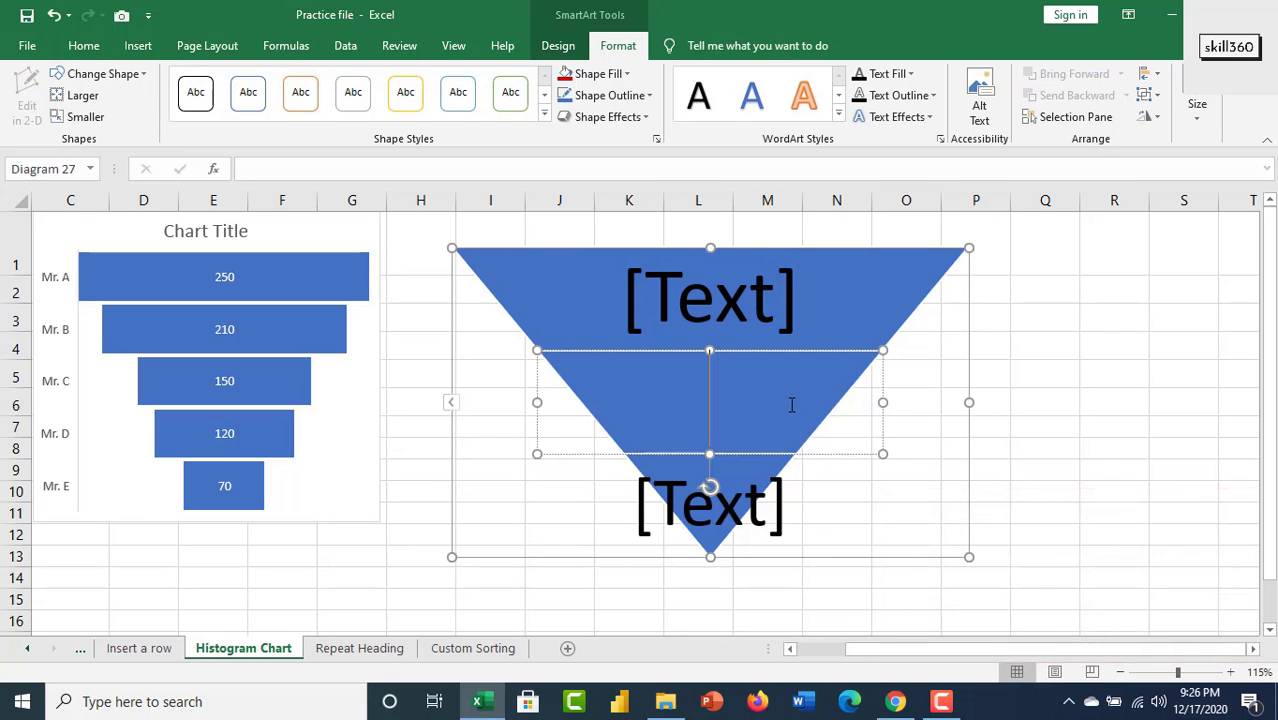
pyautogui.click(724, 484)
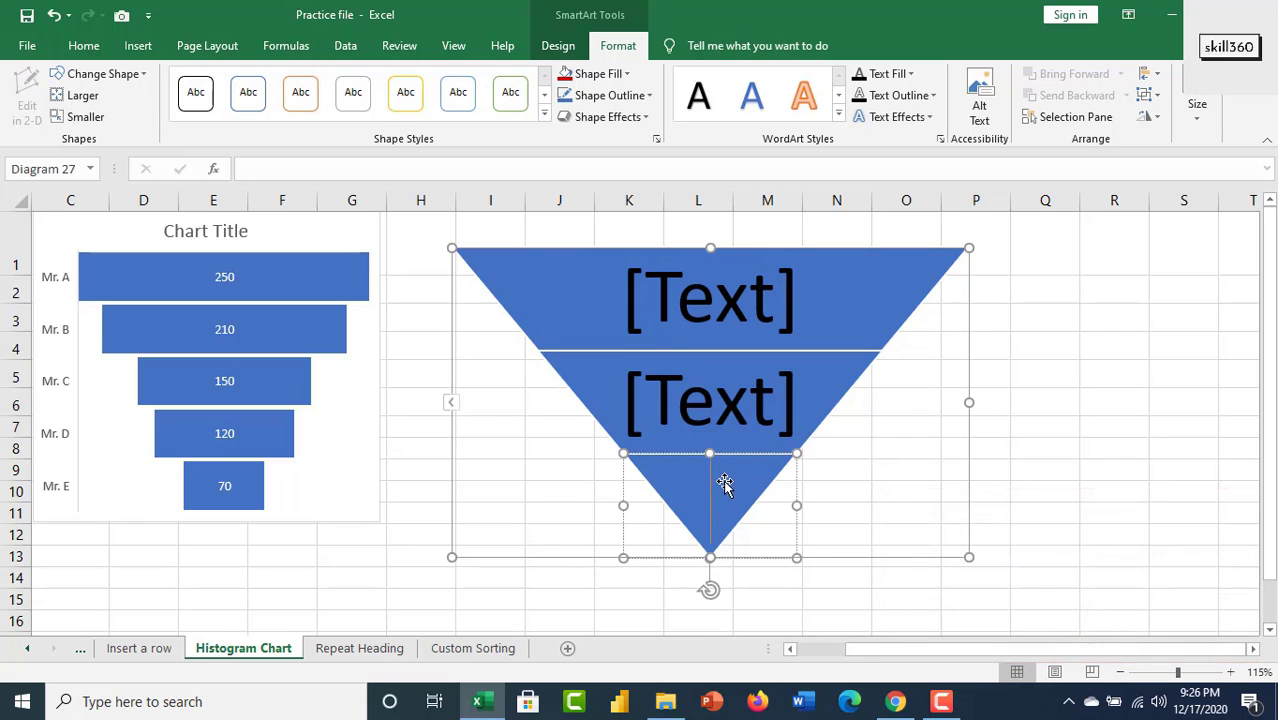
pyautogui.click(762, 420)
pyautogui.click(1095, 337)
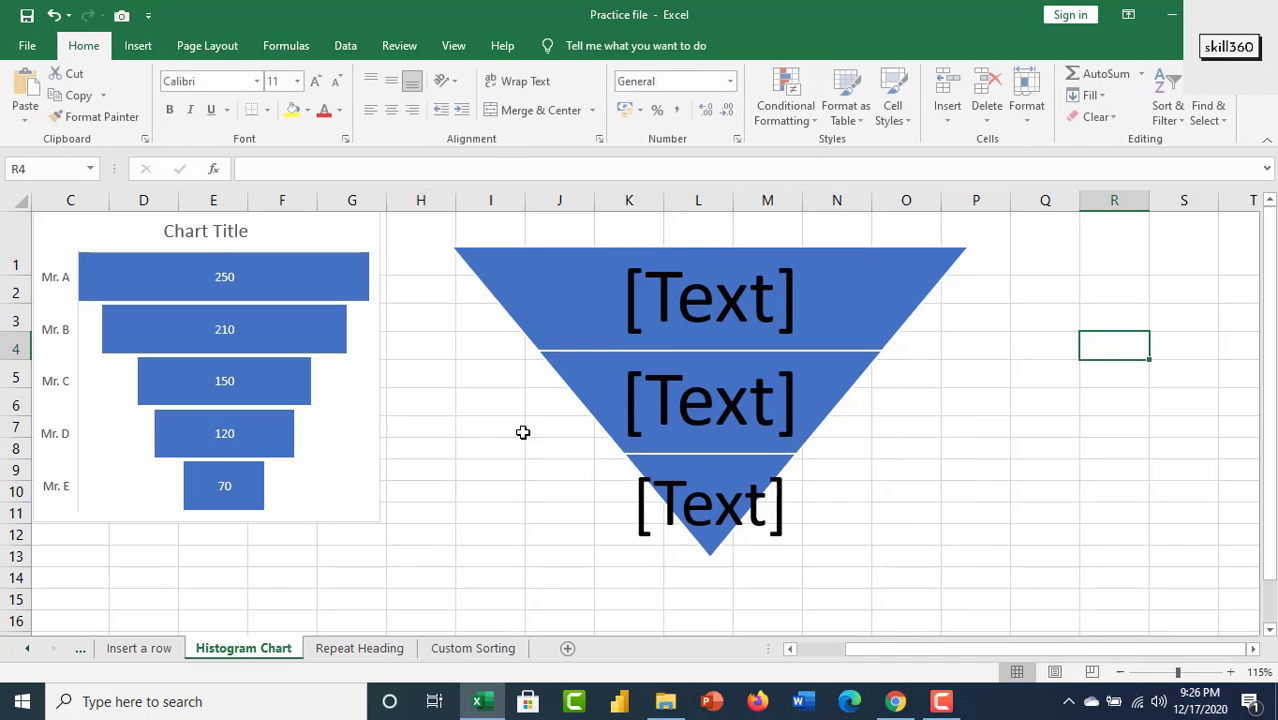
# - Add a new shape before the middle level of the inverted pyramid
pyautogui.click(727, 400)
pyautogui.rightClick(772, 382)
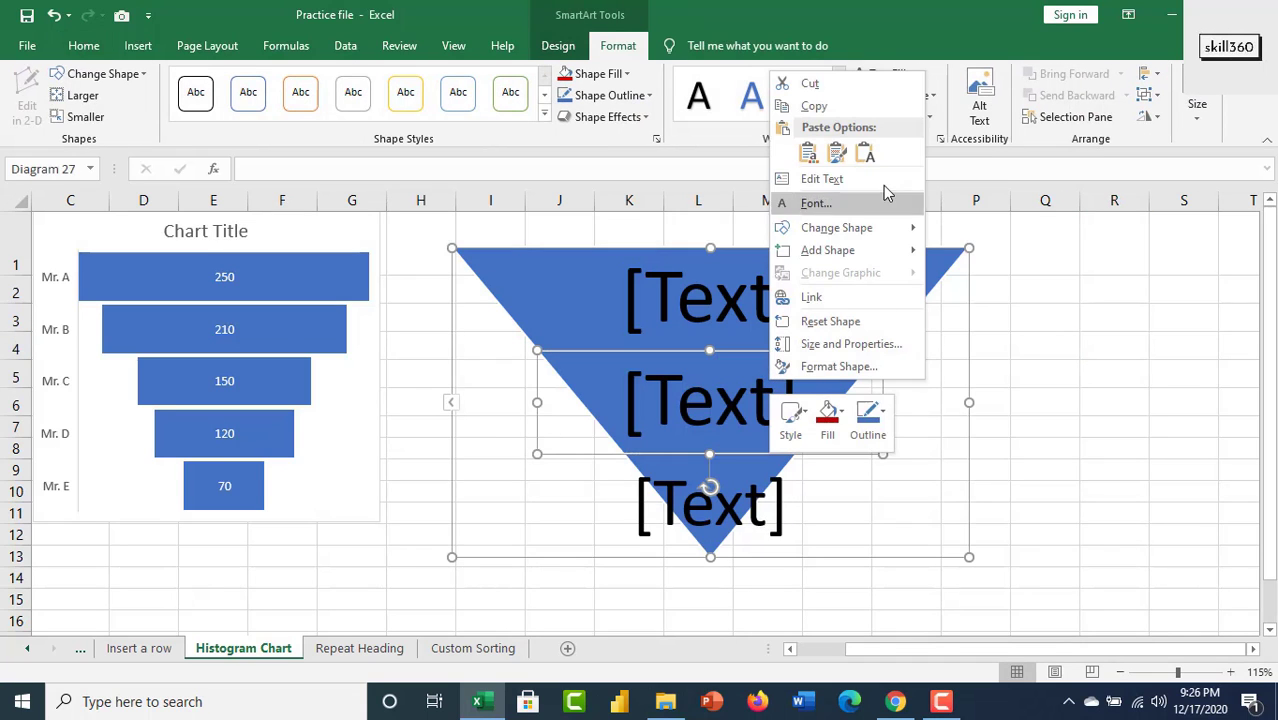
pyautogui.moveTo(840, 258)
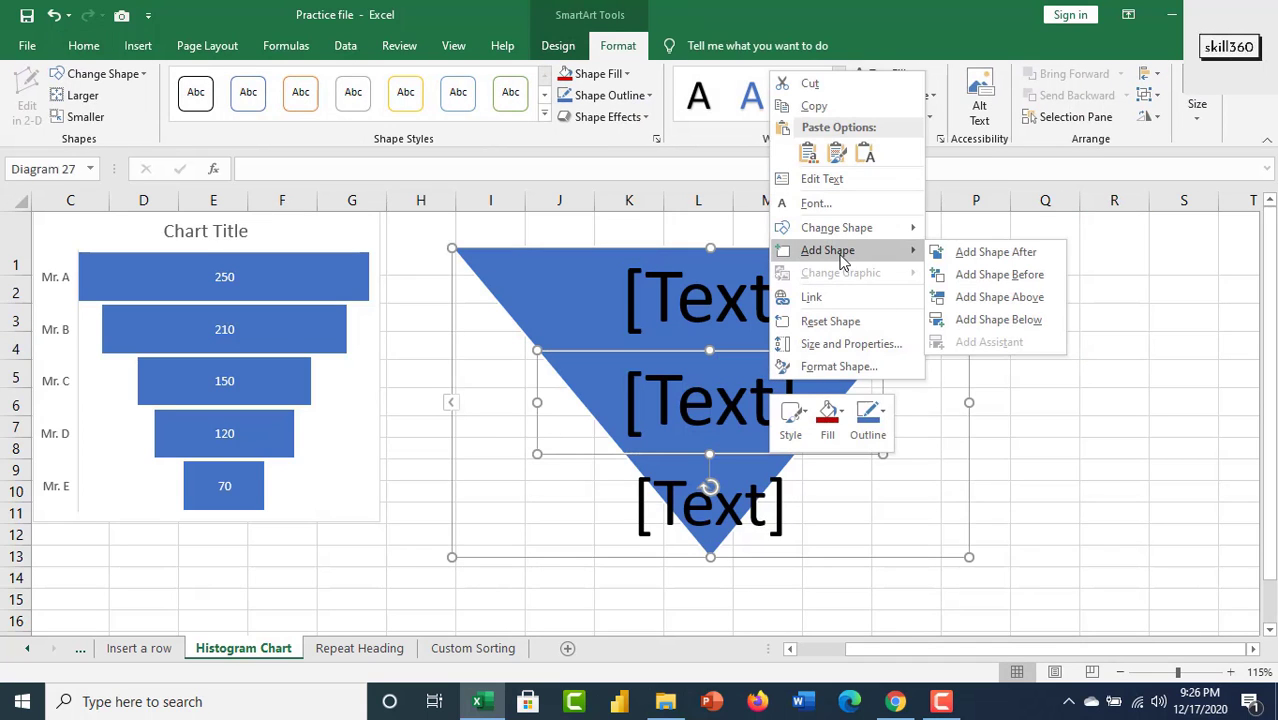
pyautogui.click(1000, 274)
# - Add another shape before the blank second level of the pyramid, dismissing the antivirus notification
pyautogui.rightClick(761, 362)
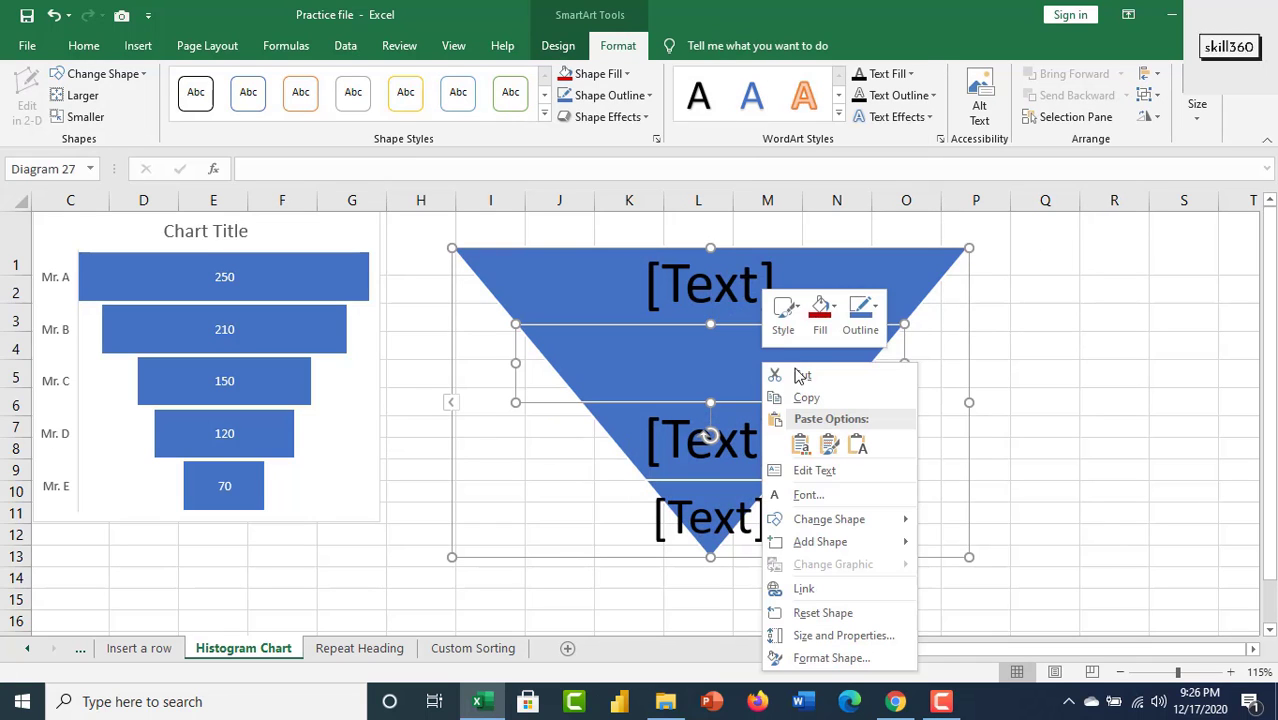
pyautogui.moveTo(831, 550)
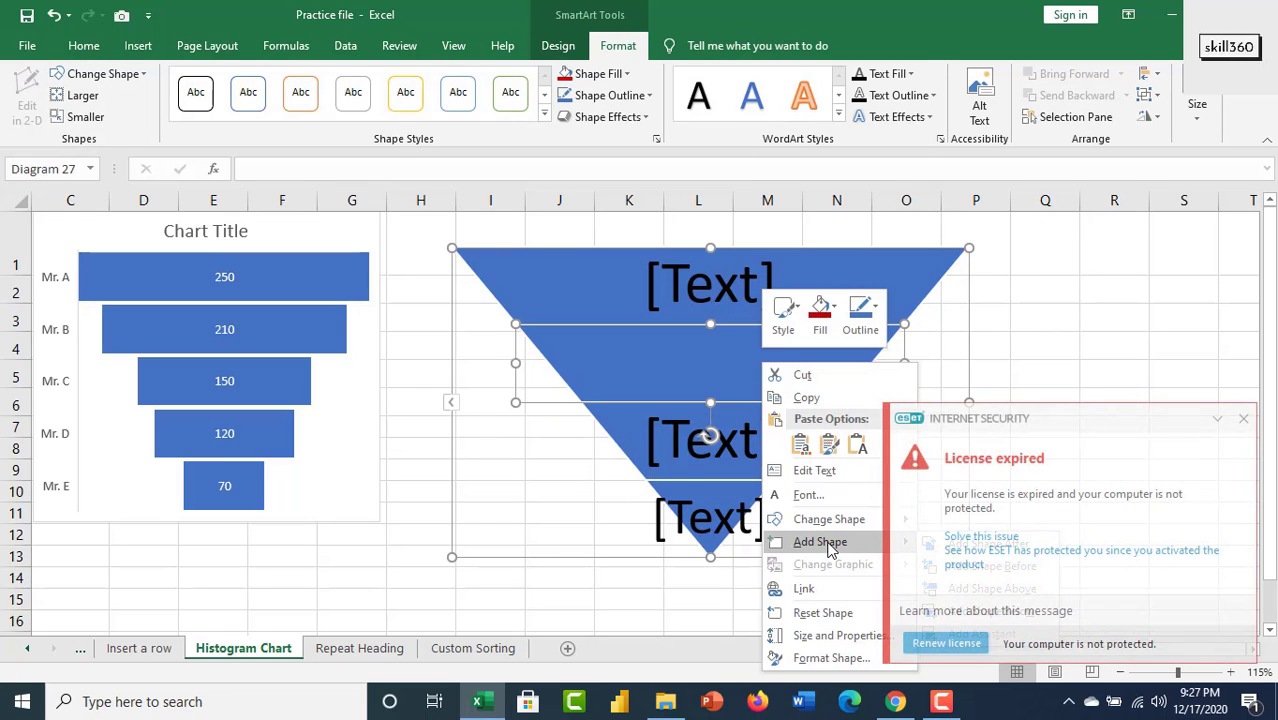
pyautogui.click(1241, 421)
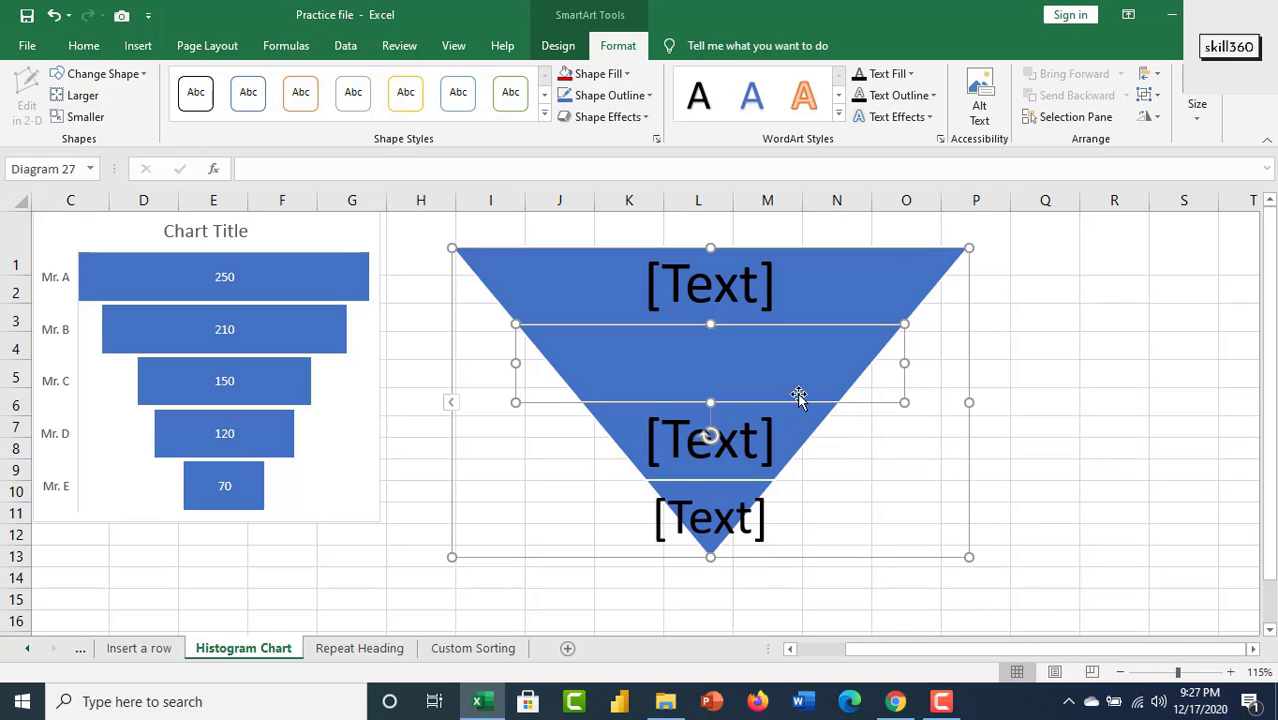
pyautogui.rightClick(783, 367)
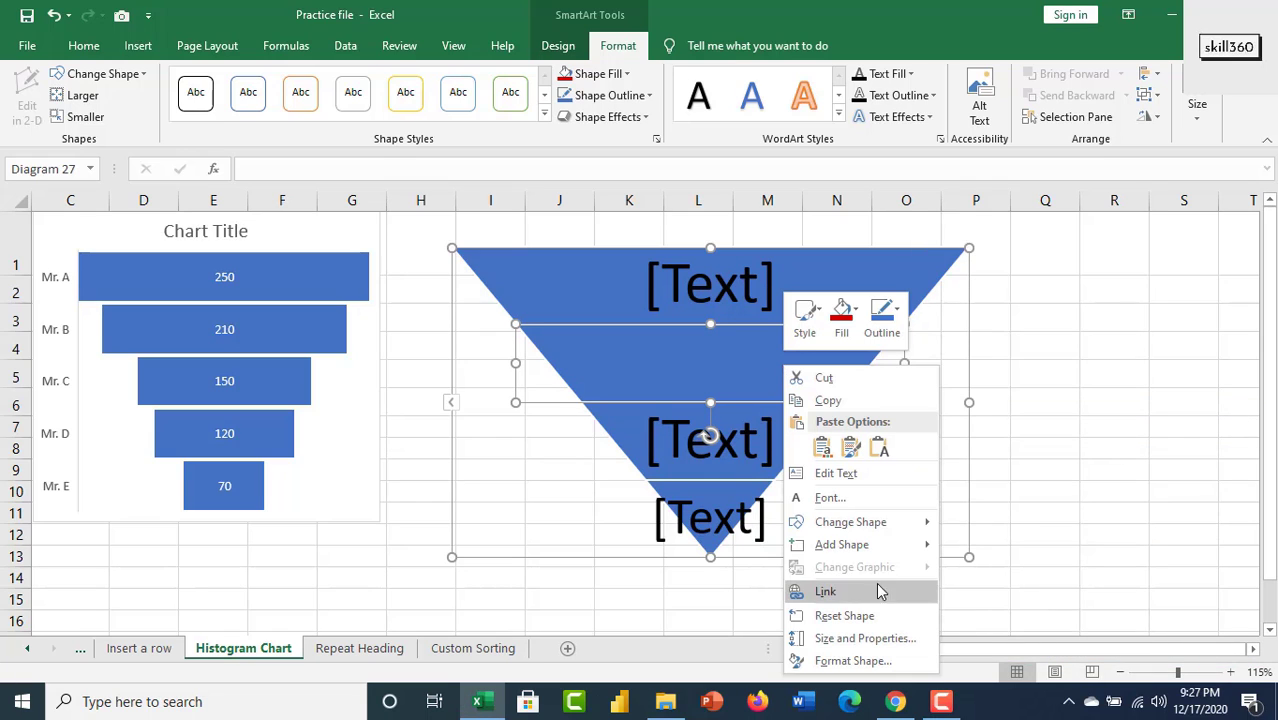
pyautogui.moveTo(860, 553)
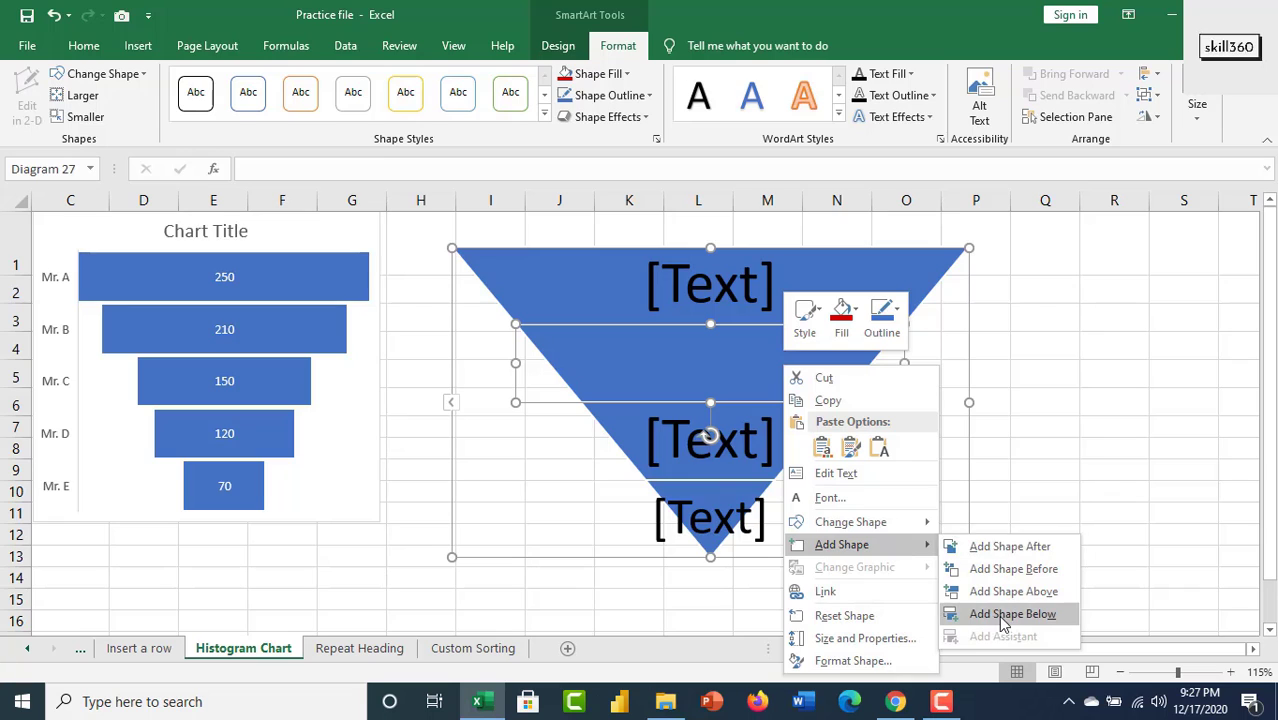
pyautogui.click(1026, 570)
# - Add a third shape after the selected blank second level of the pyramid
pyautogui.rightClick(810, 345)
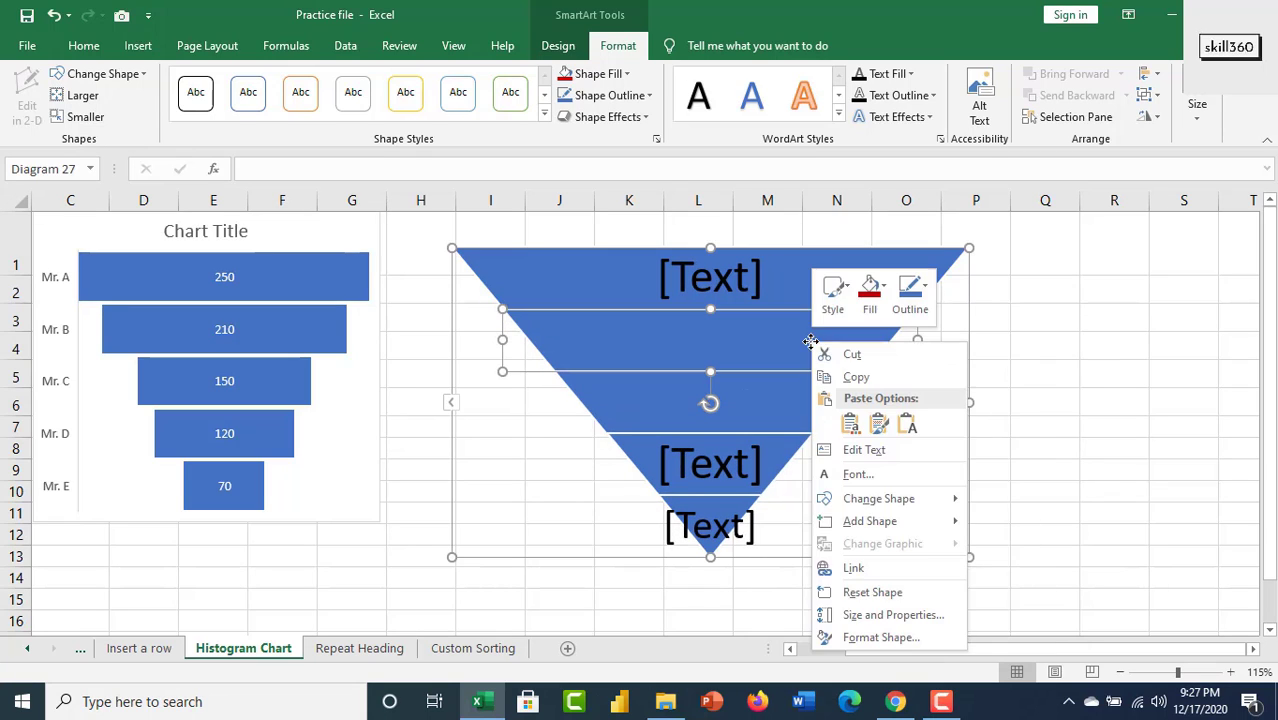
pyautogui.moveTo(878, 528)
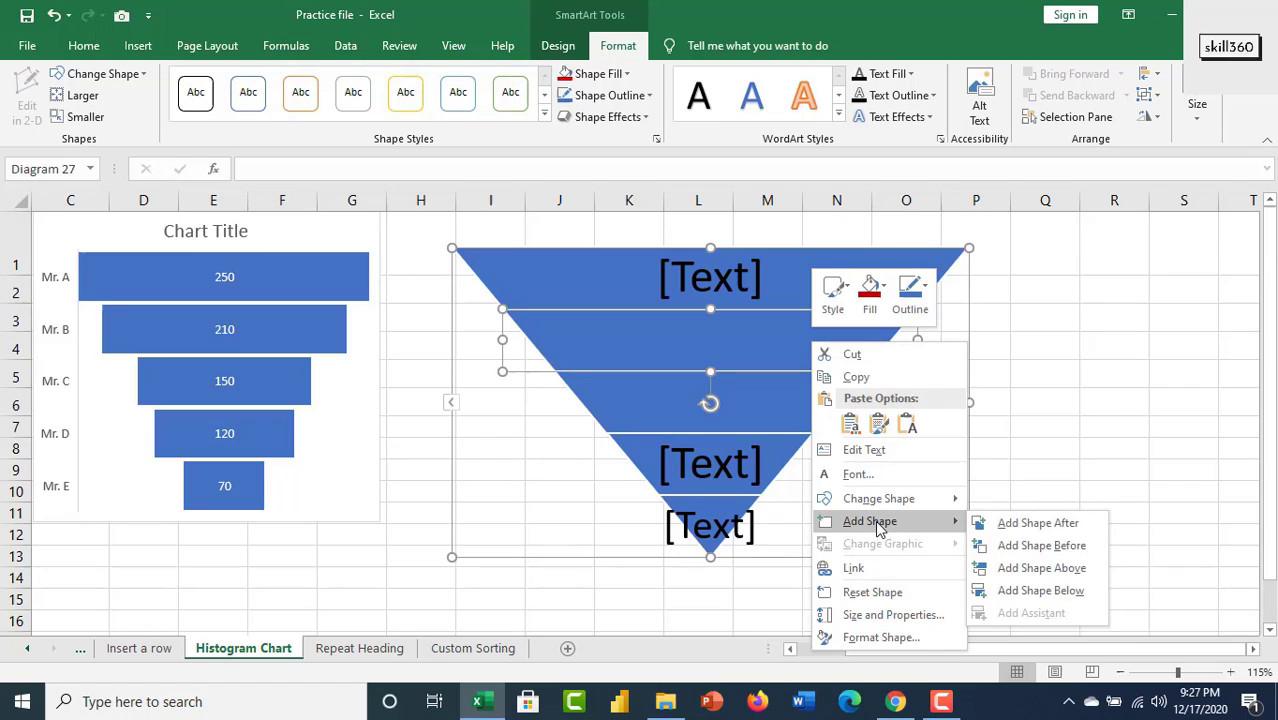
pyautogui.click(1045, 522)
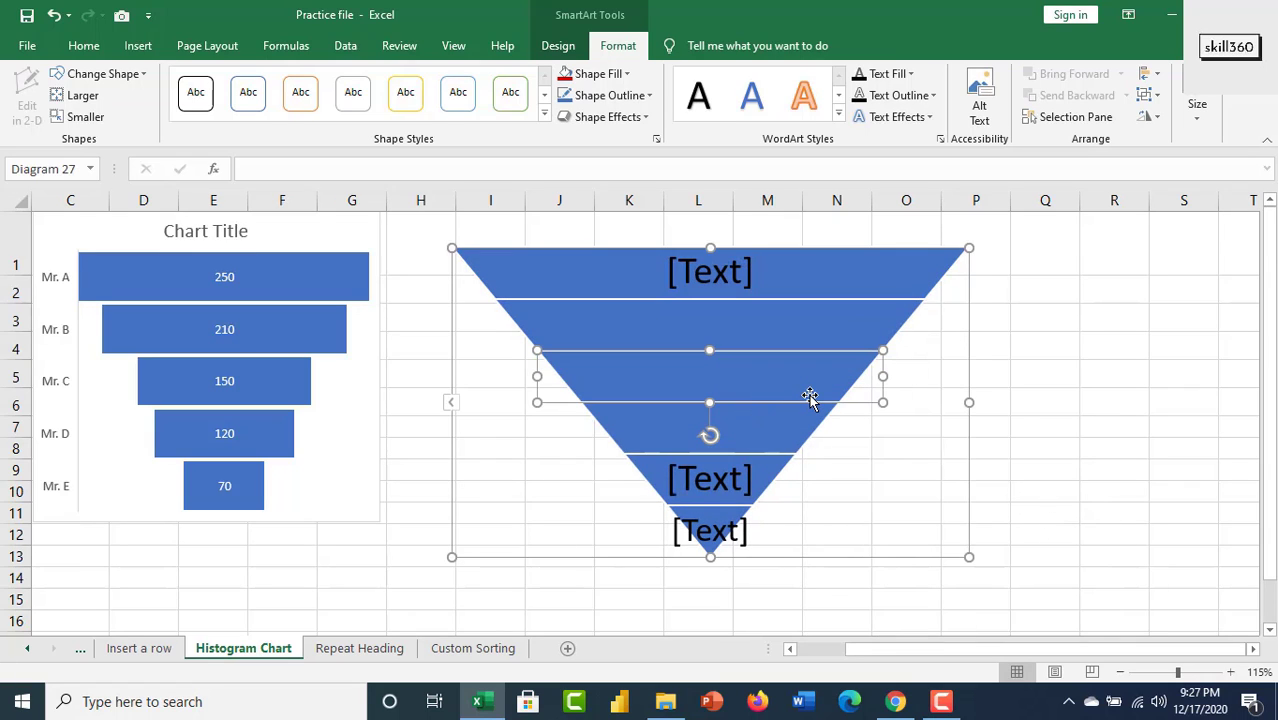
# - Delete the three original pyramid levels that carry [Text] placeholders, keeping only the blank levels
pyautogui.click(758, 284)
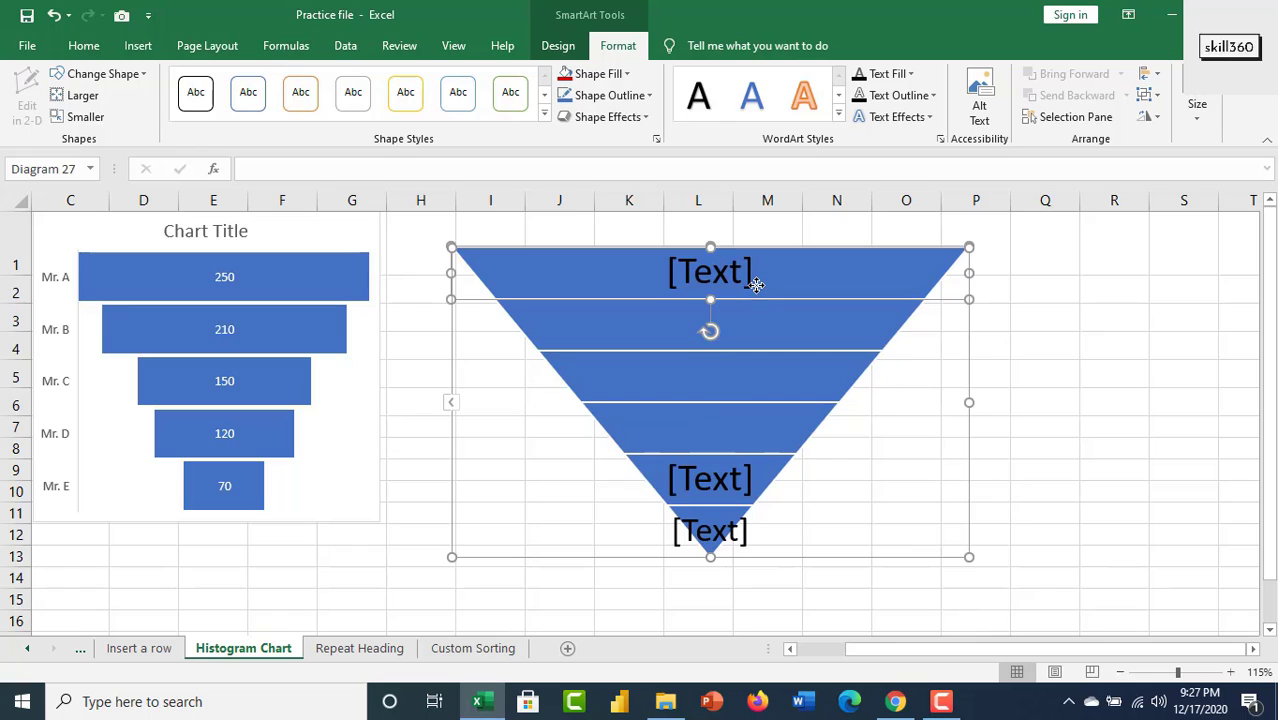
pyautogui.press('Delete')
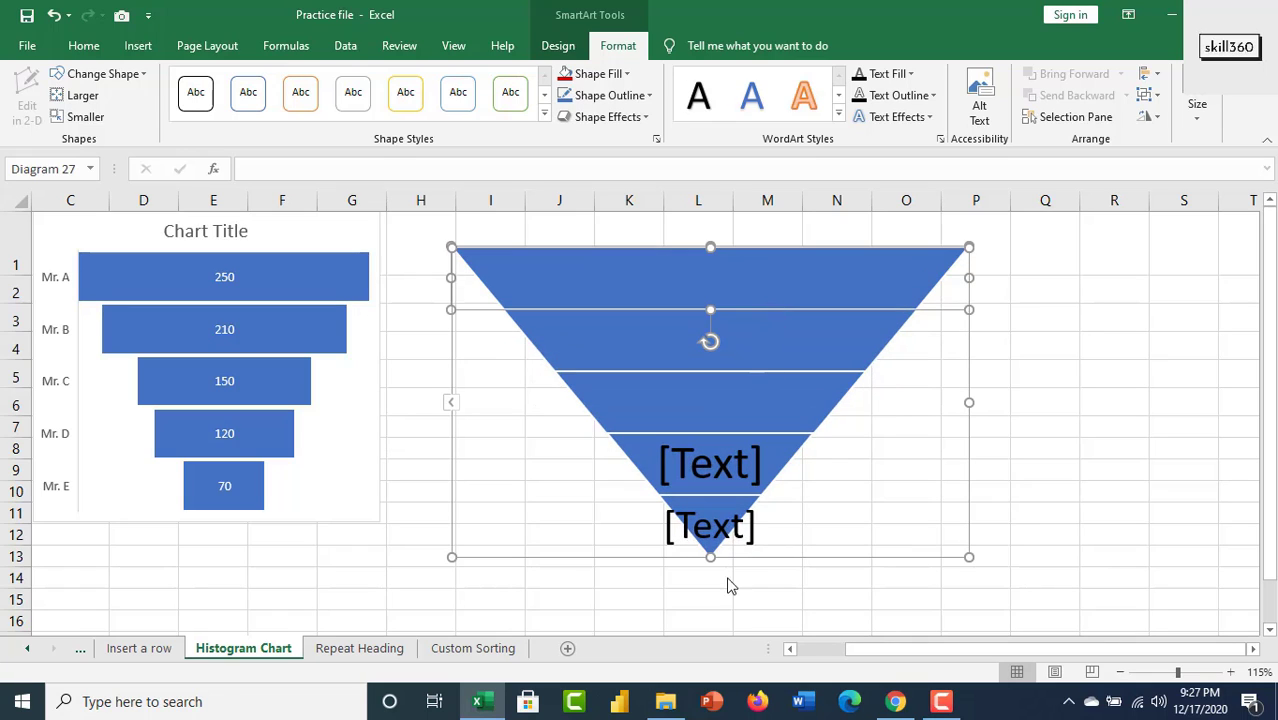
pyautogui.click(731, 474)
pyautogui.click(753, 464)
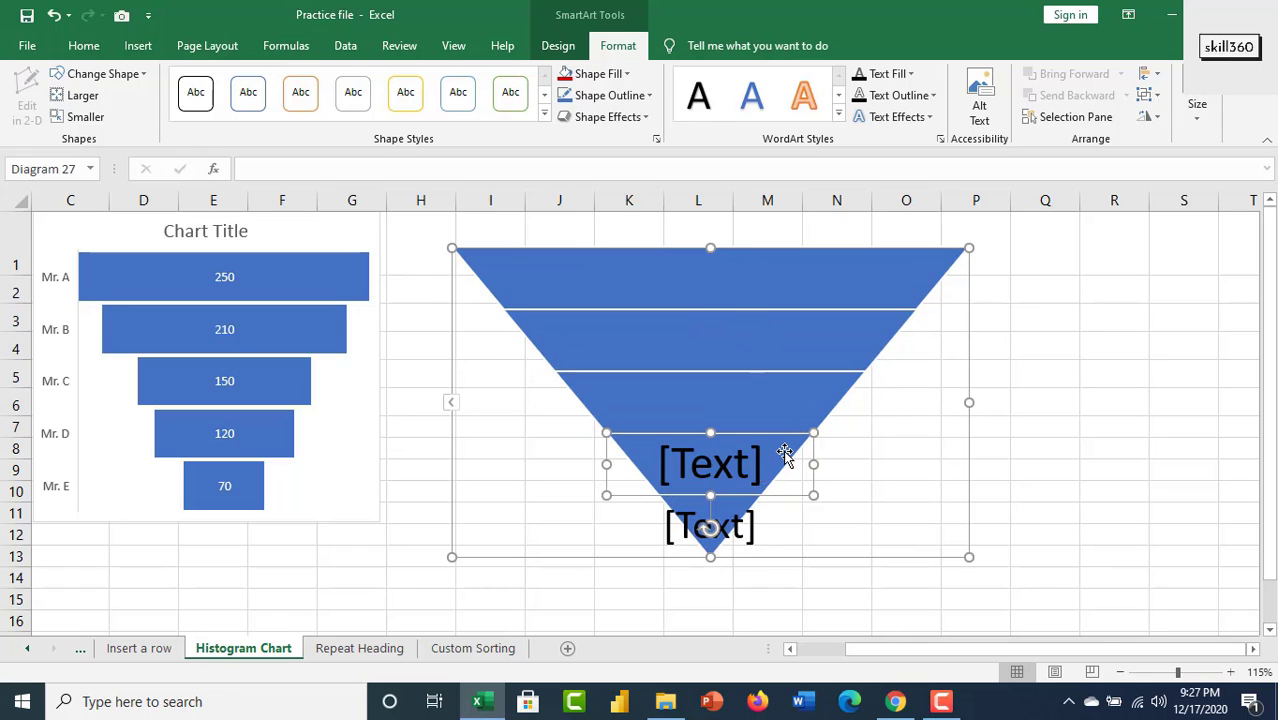
pyautogui.press('Delete')
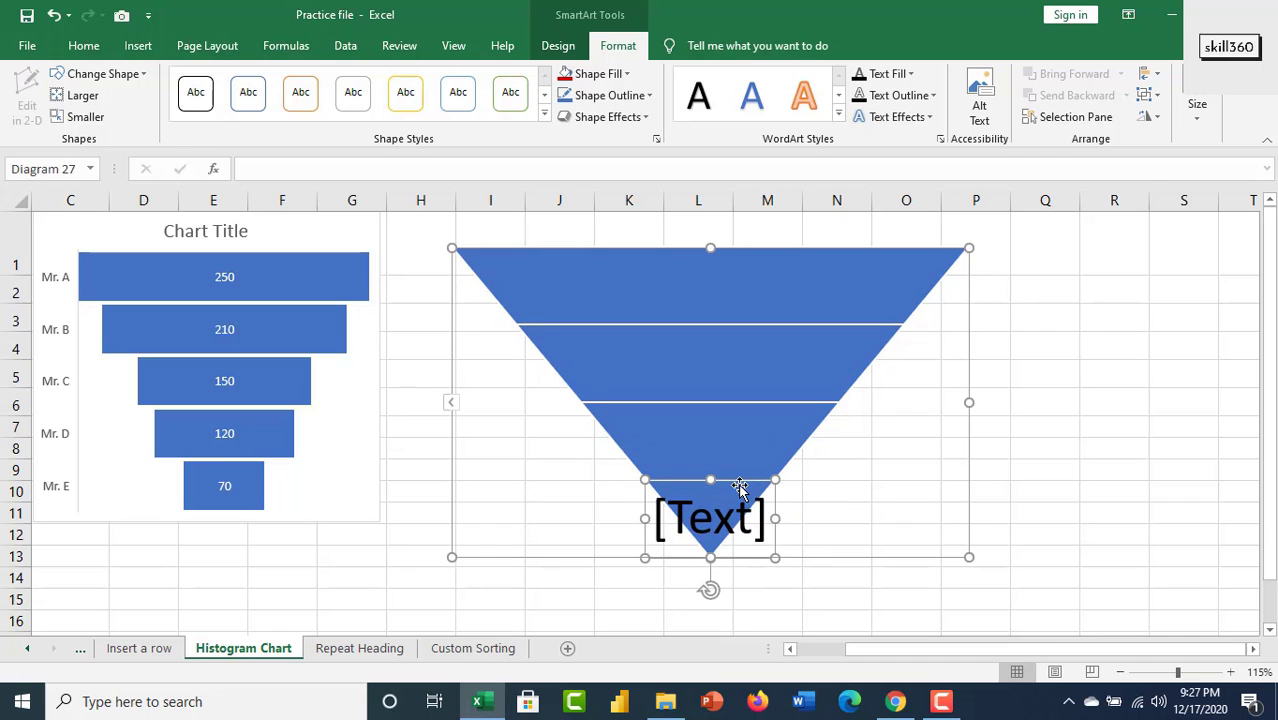
pyautogui.press('Delete')
# - Add a shape after the top level of the three-level inverted pyramid
pyautogui.rightClick(735, 306)
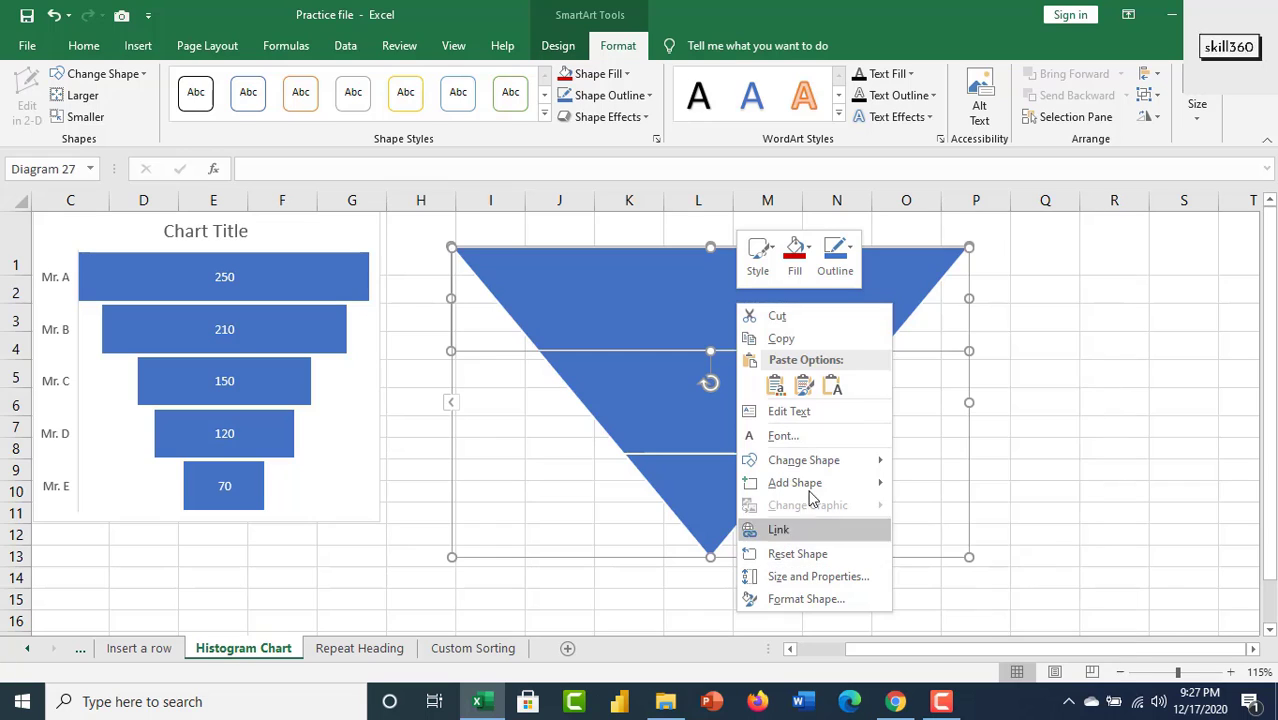
pyautogui.moveTo(885, 484)
pyautogui.click(975, 482)
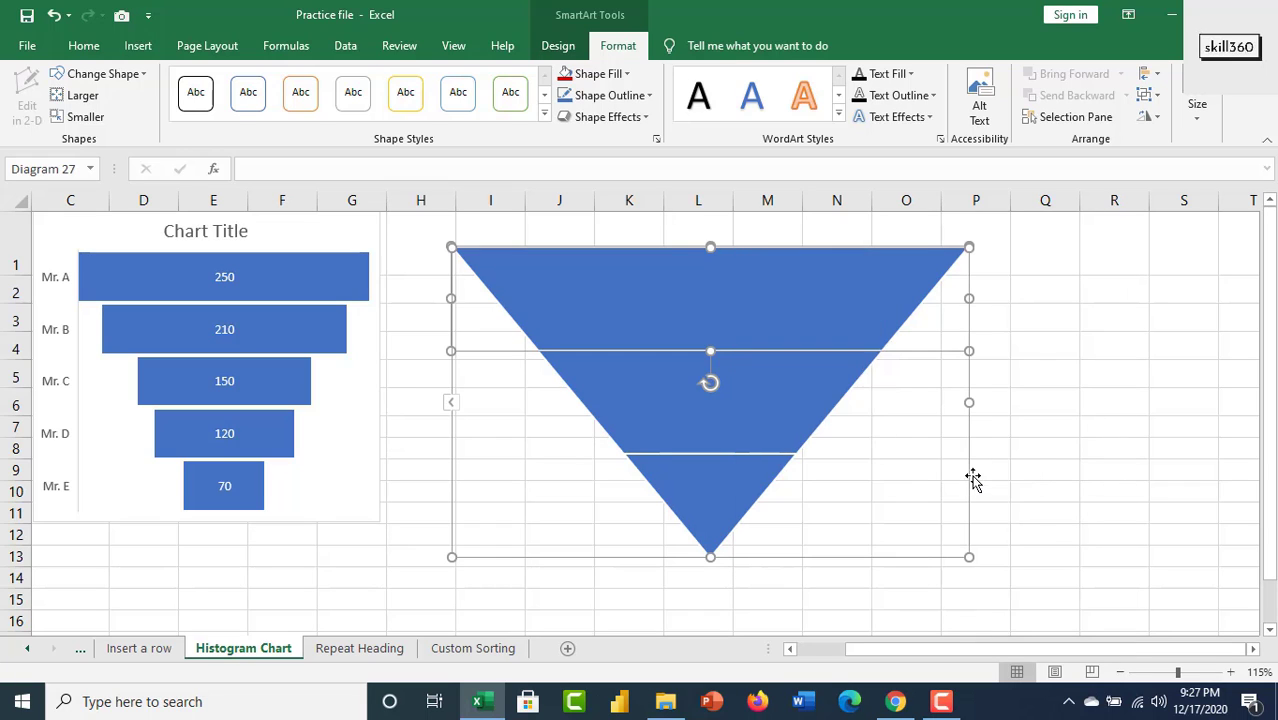
# - Add a shape before the second level of the inverted pyramid, then deselect the graphic
pyautogui.rightClick(790, 348)
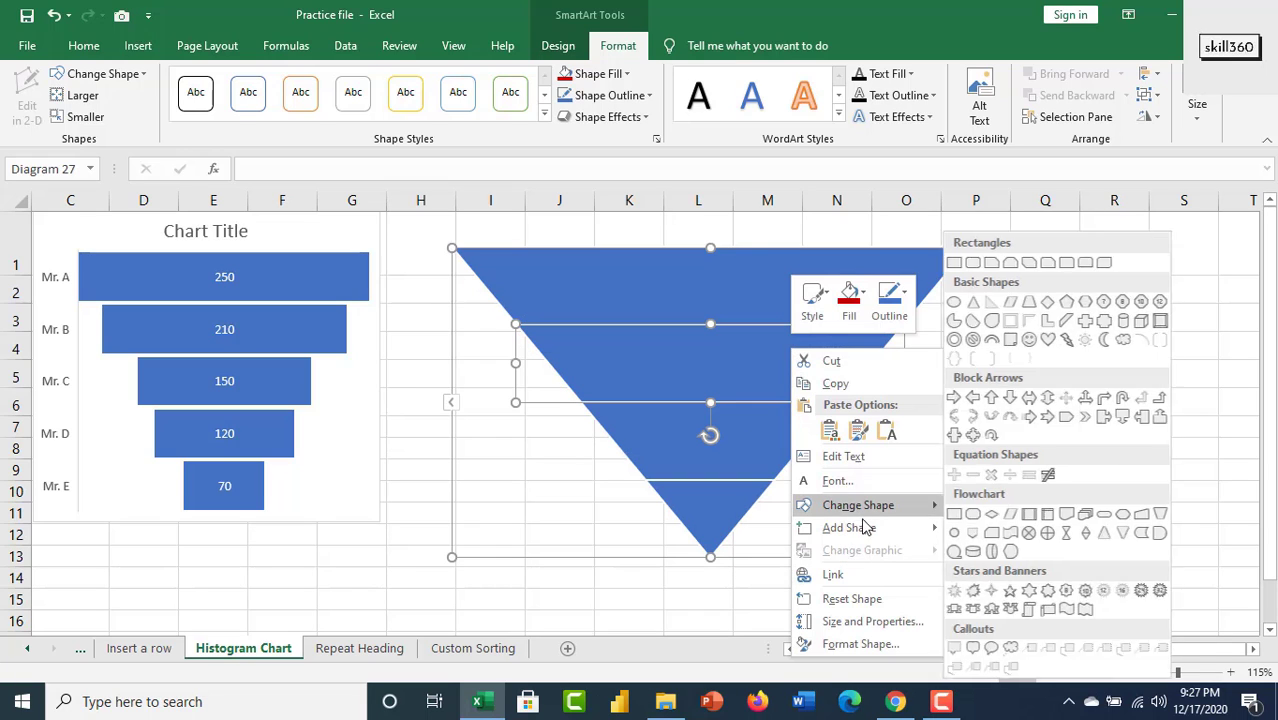
pyautogui.moveTo(858, 532)
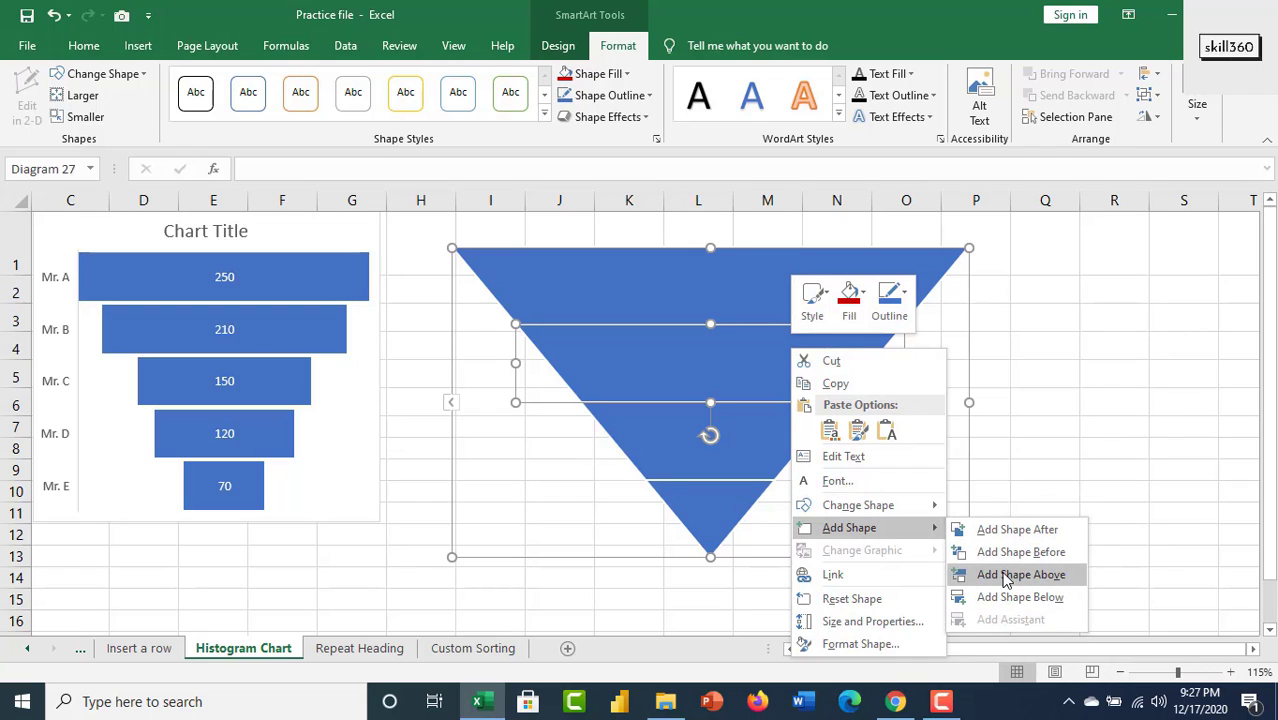
pyautogui.click(1038, 556)
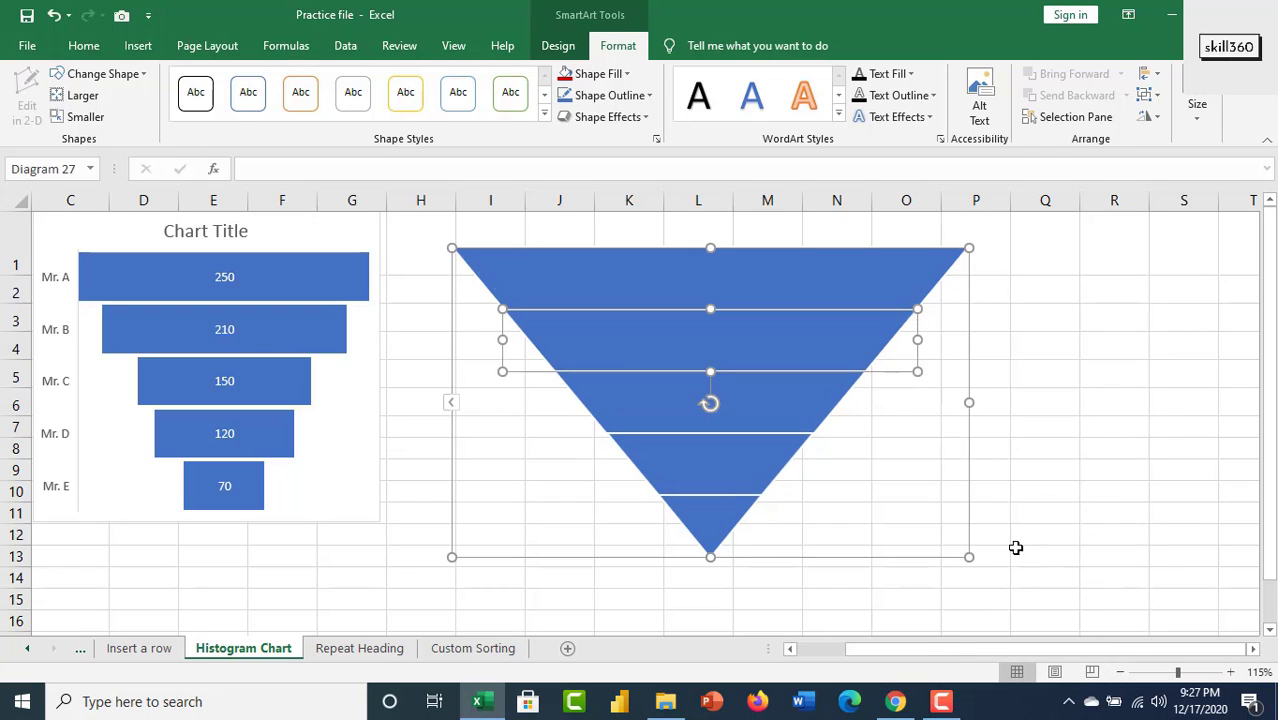
pyautogui.click(959, 466)
pyautogui.click(661, 294)
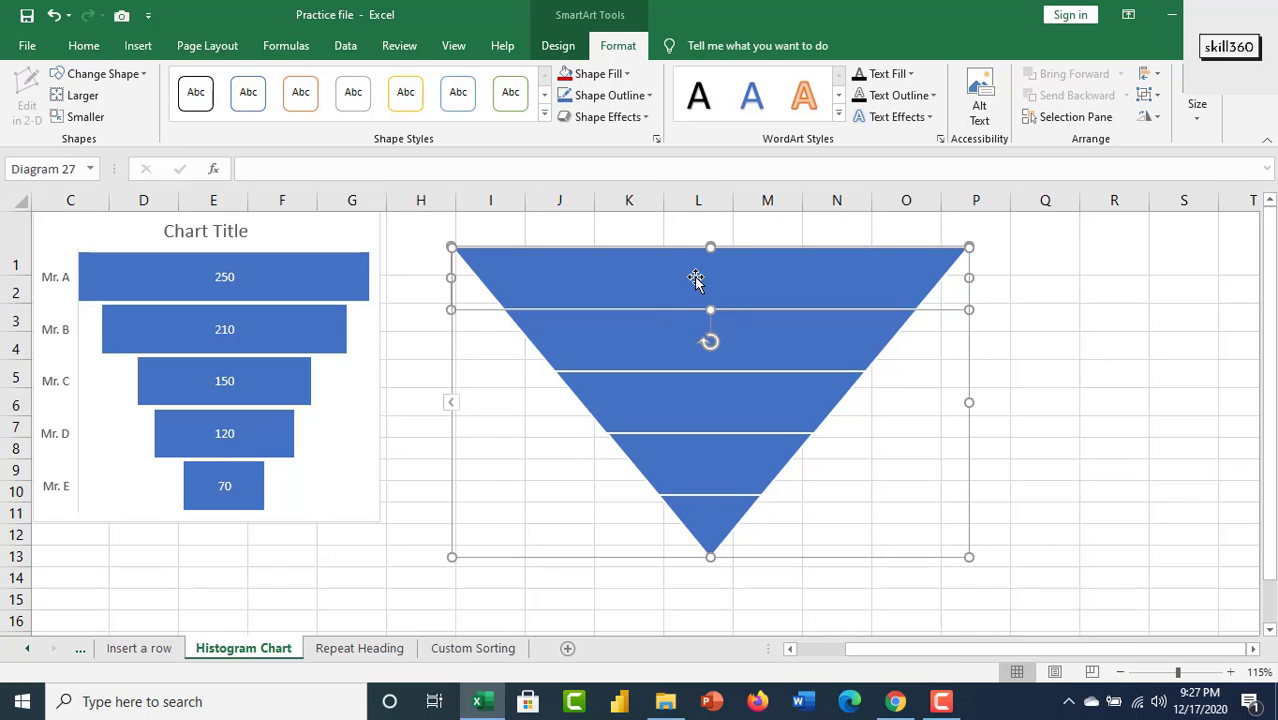
pyautogui.click(1050, 256)
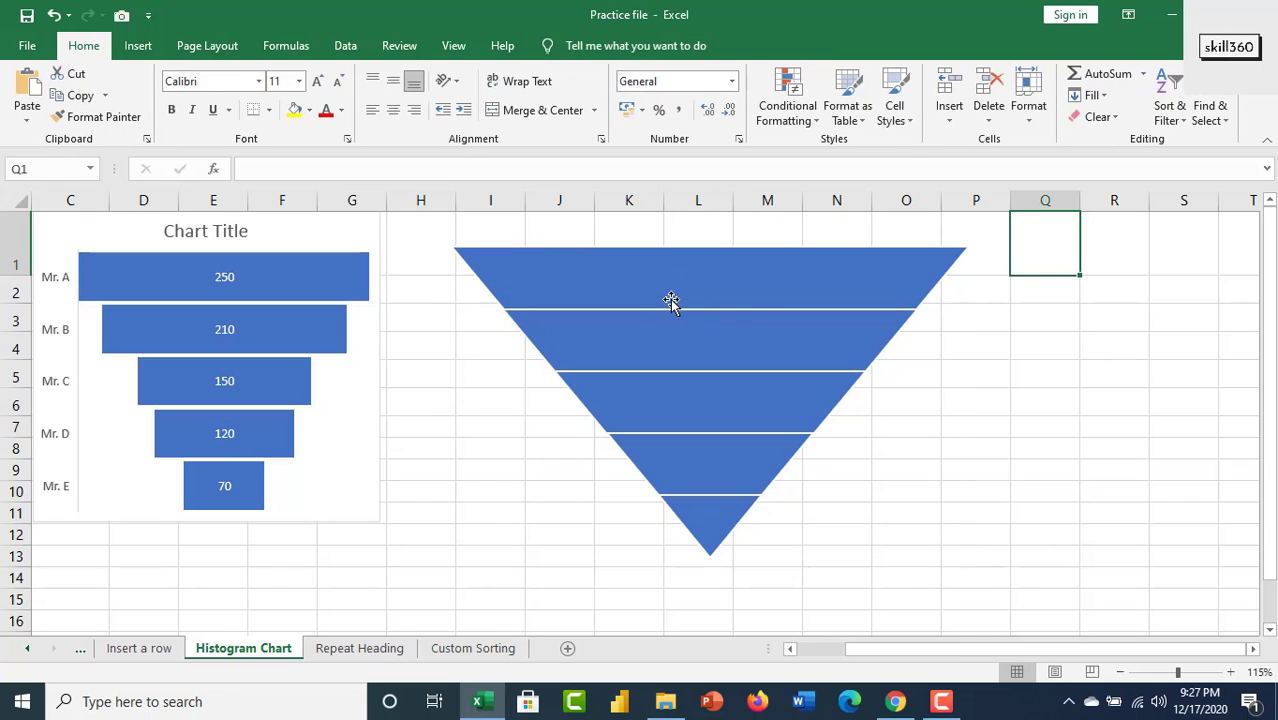
# - Convert the whole inverted pyramid SmartArt graphic to shapes
pyautogui.click(504, 263)
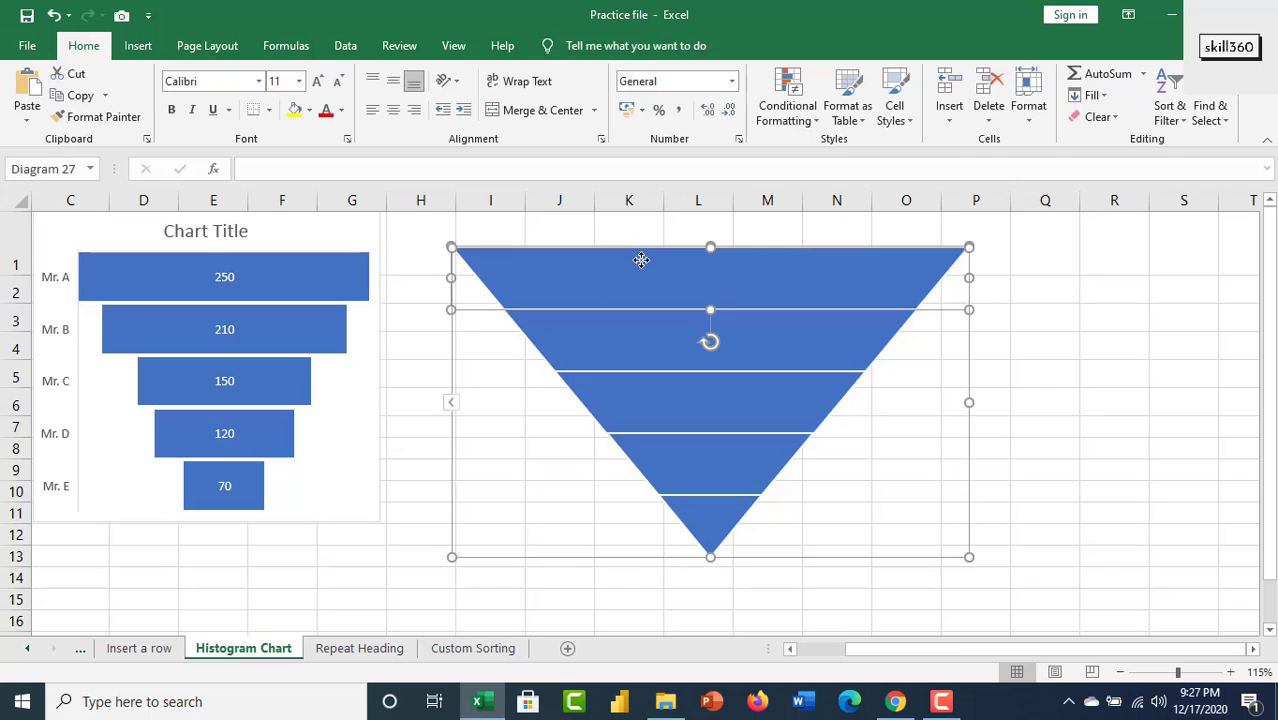
pyautogui.click(460, 250)
pyautogui.rightClick(459, 253)
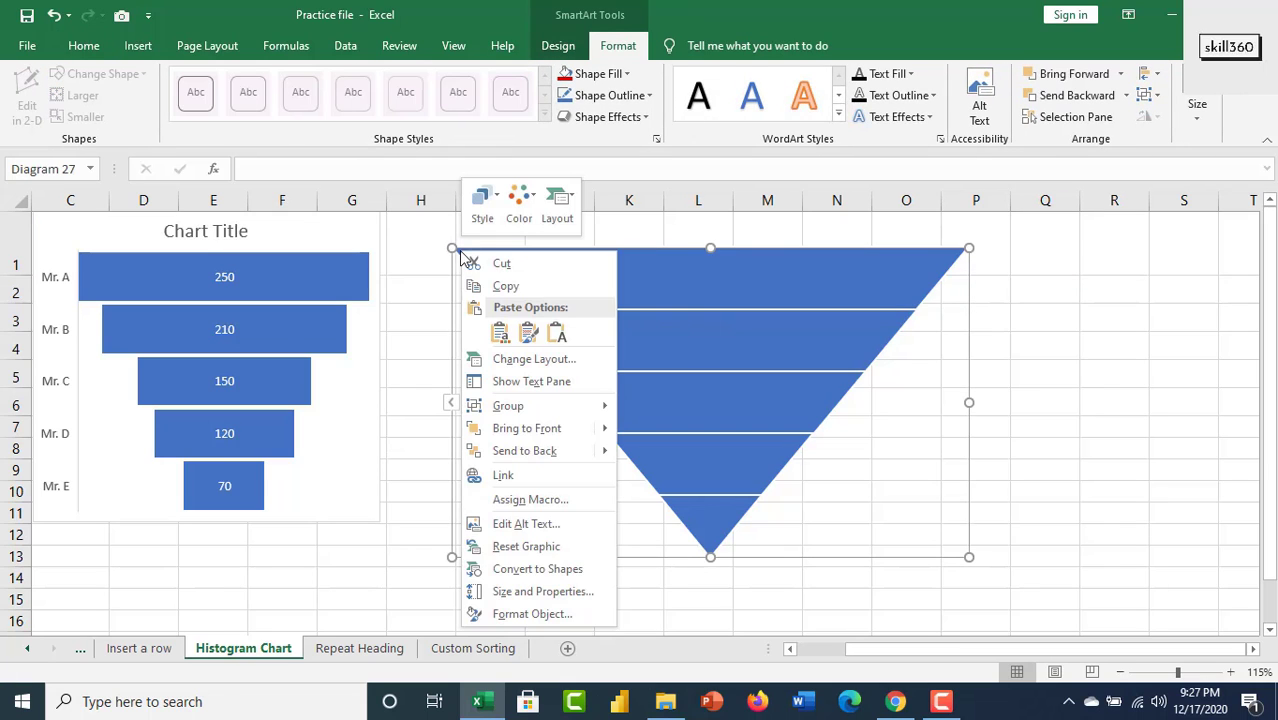
pyautogui.click(564, 570)
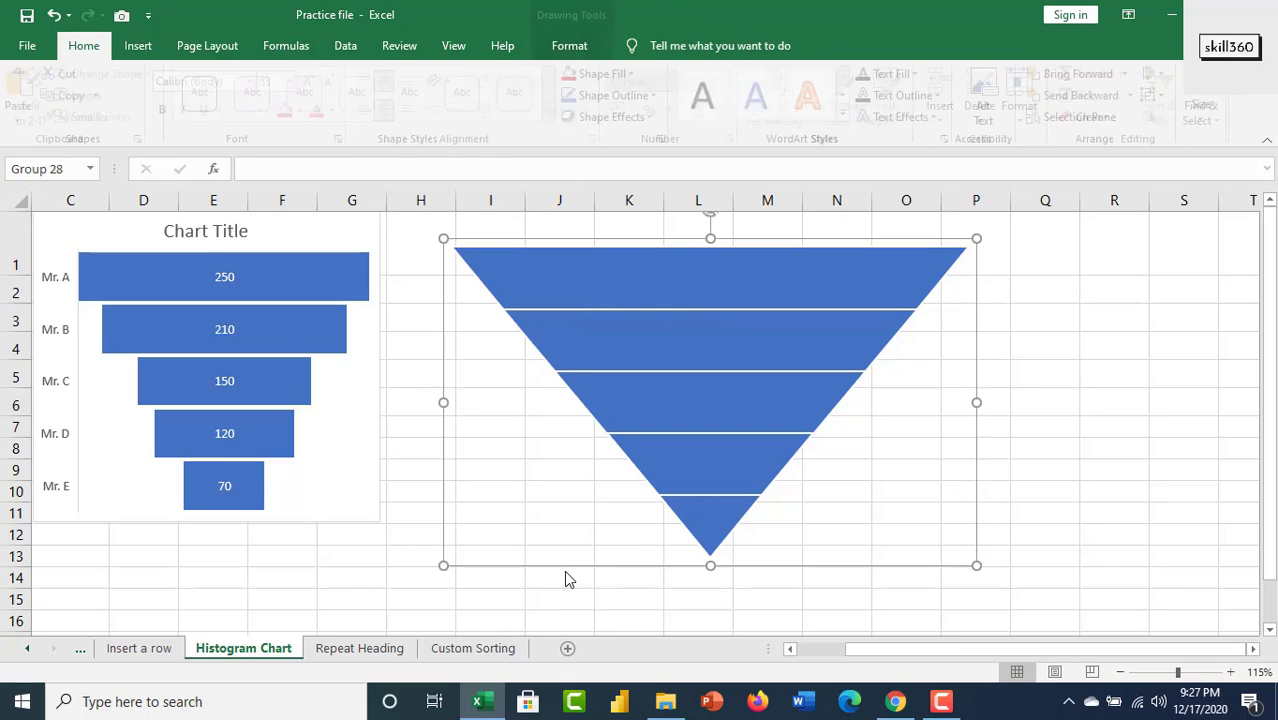
pyautogui.click(1072, 276)
# - Fill the pyramid's top level with the light gray theme color
pyautogui.click(790, 283)
pyautogui.click(790, 283)
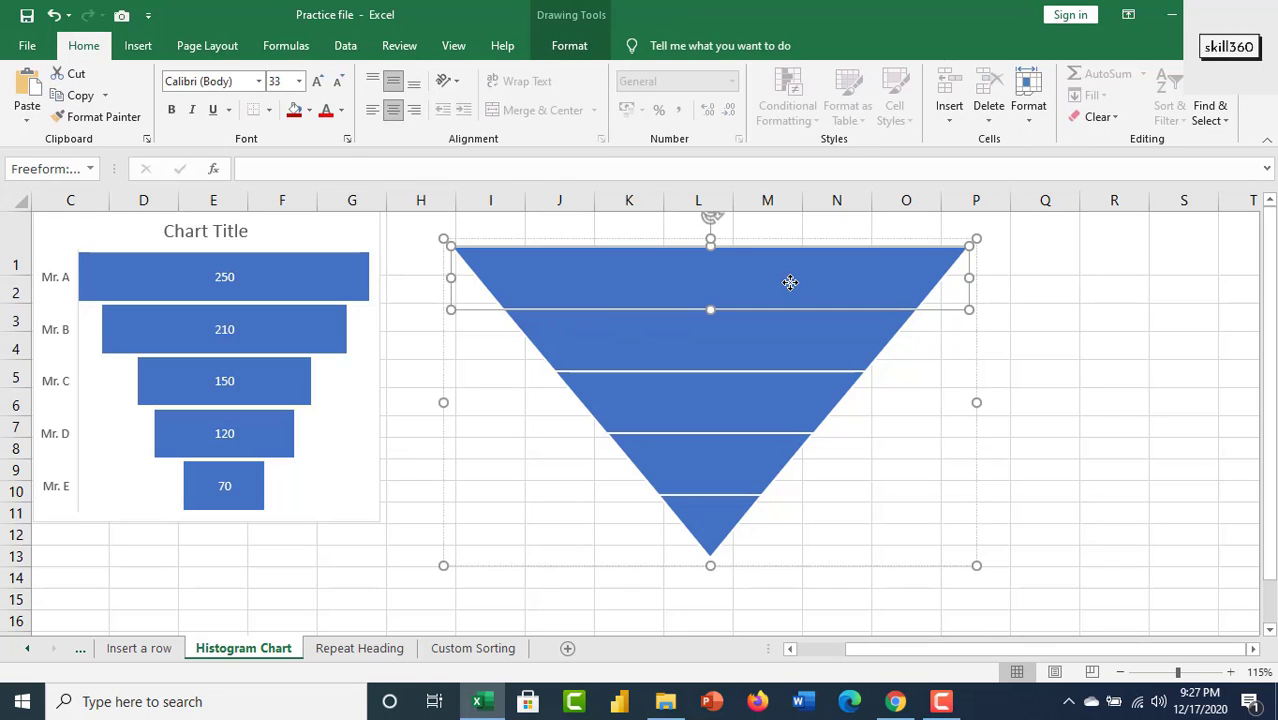
pyautogui.click(567, 46)
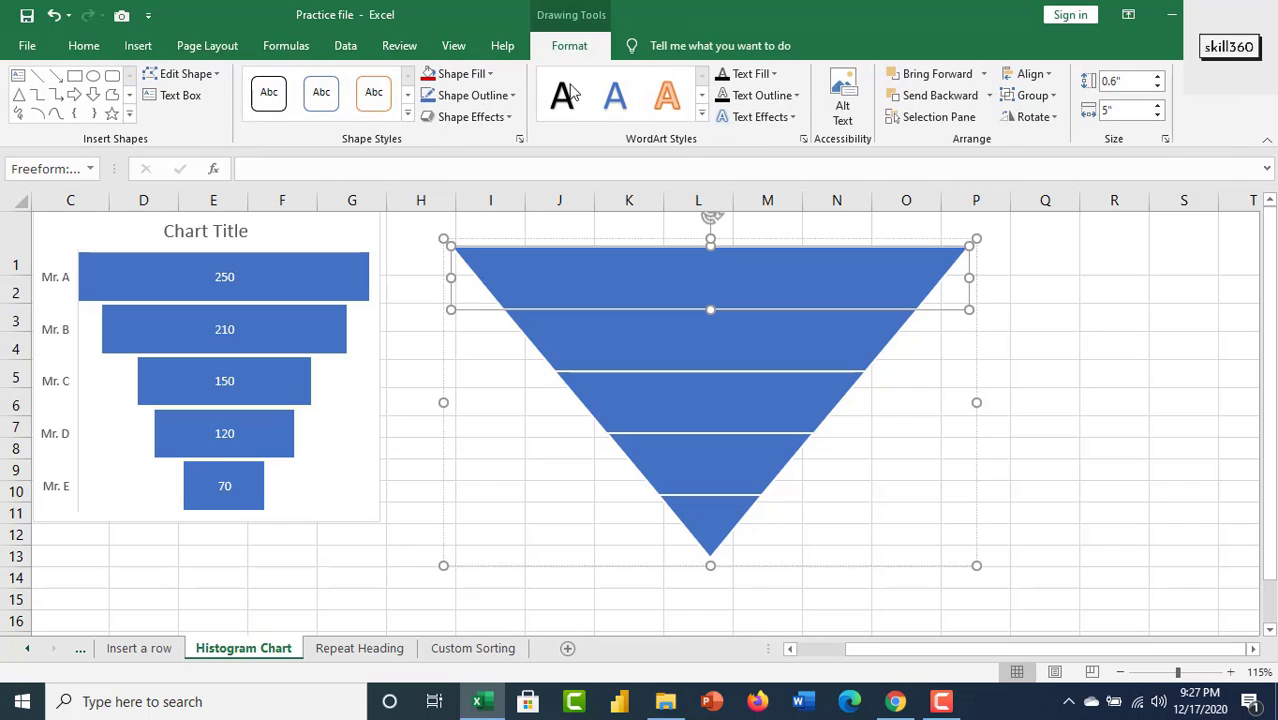
pyautogui.click(488, 74)
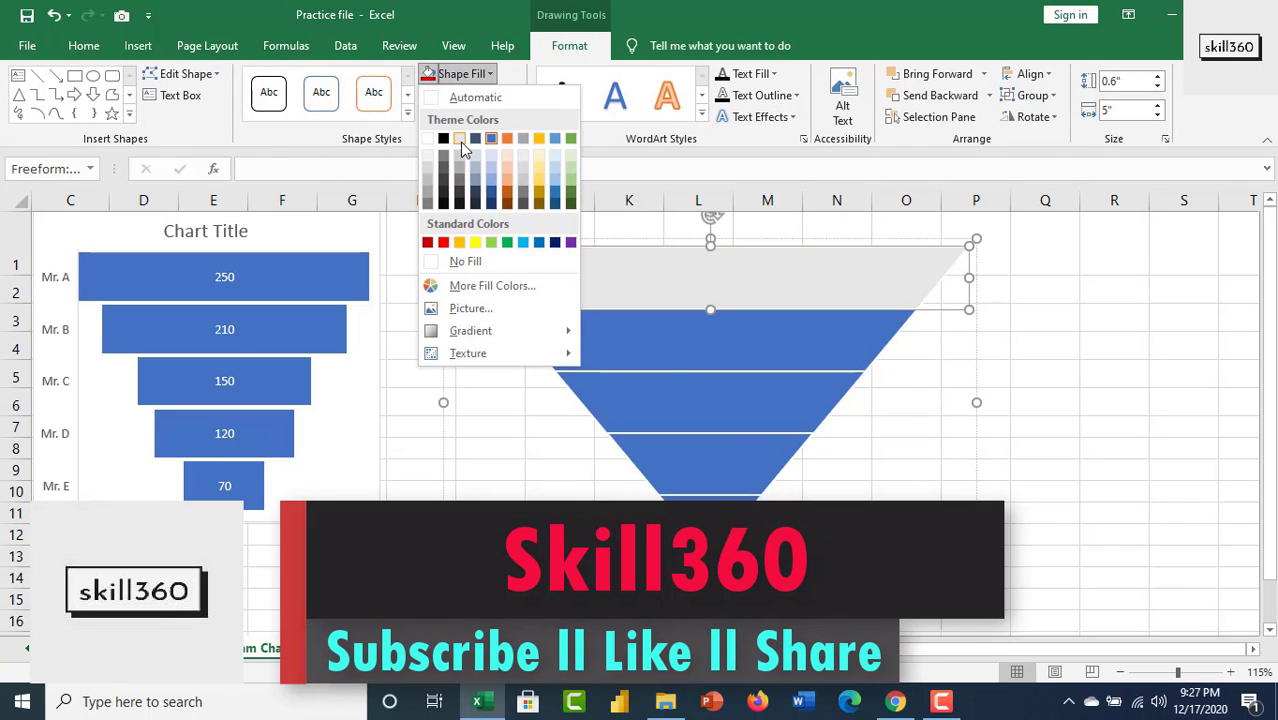
pyautogui.click(459, 138)
# - Fill the pyramid's second level with a light orange theme color
pyautogui.click(700, 340)
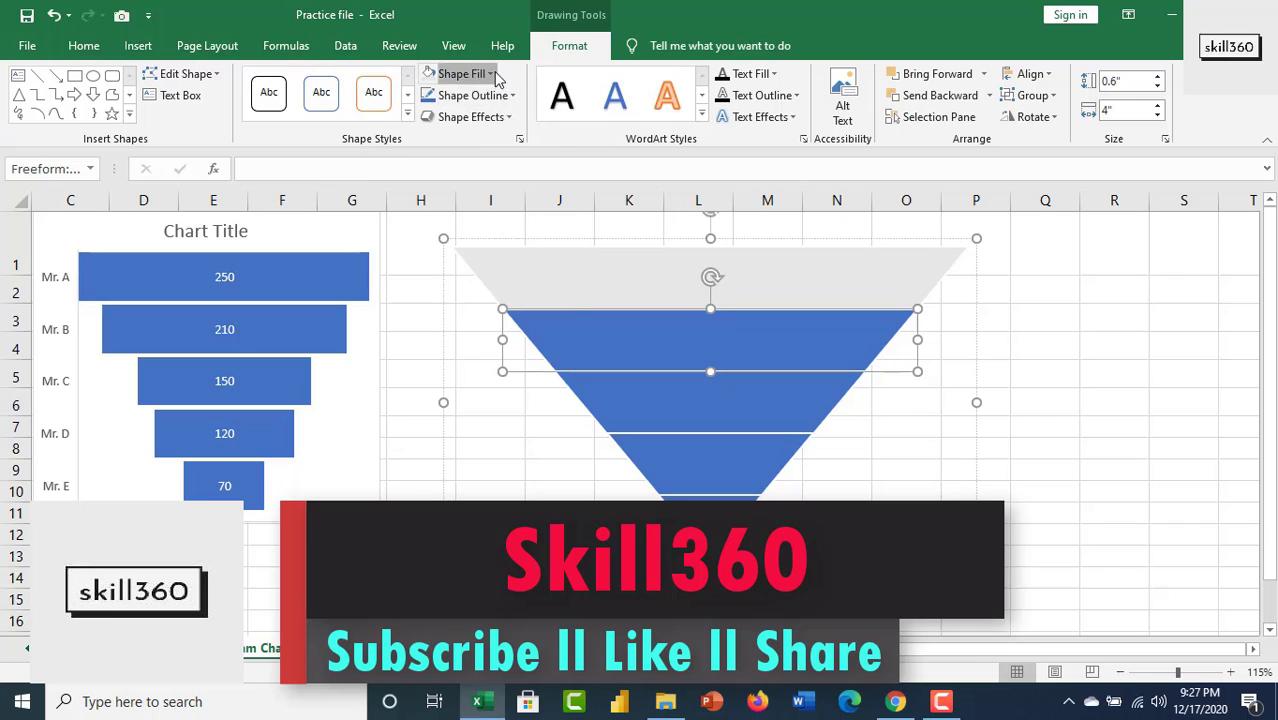
pyautogui.click(460, 73)
pyautogui.click(507, 168)
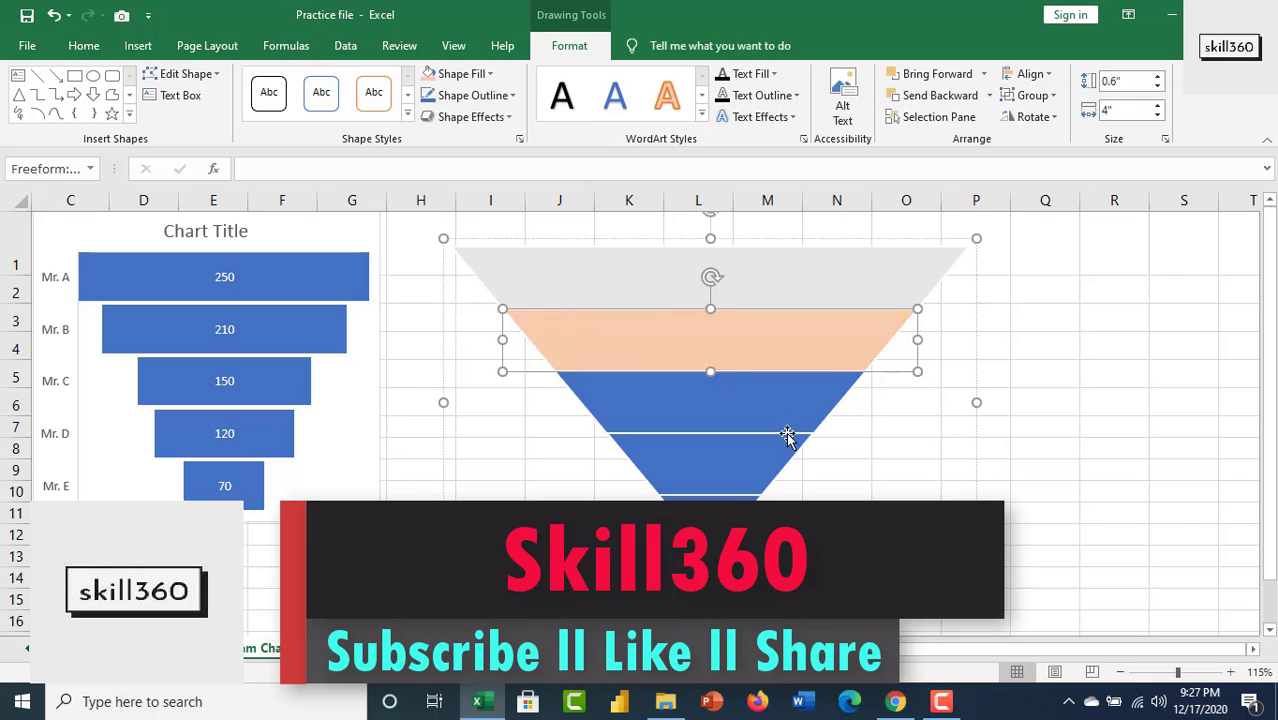
# - Fill the pyramid's third level with a dark orange theme color
pyautogui.click(708, 402)
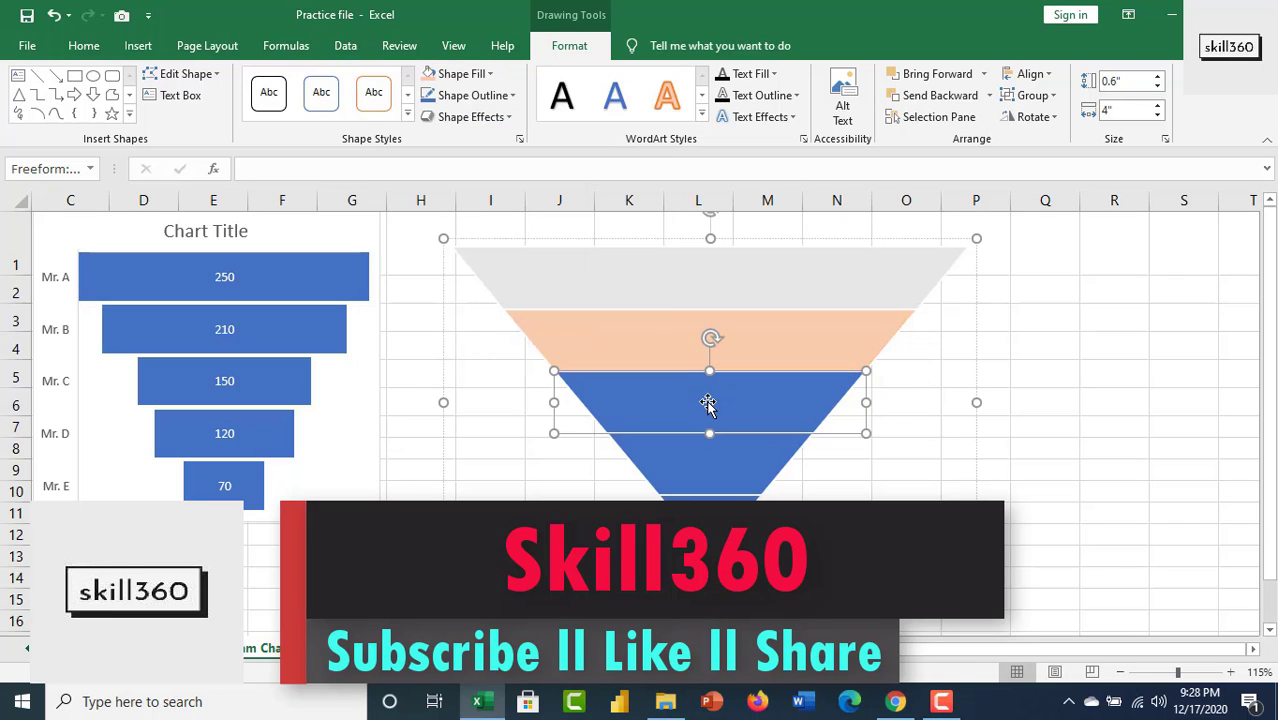
pyautogui.click(470, 74)
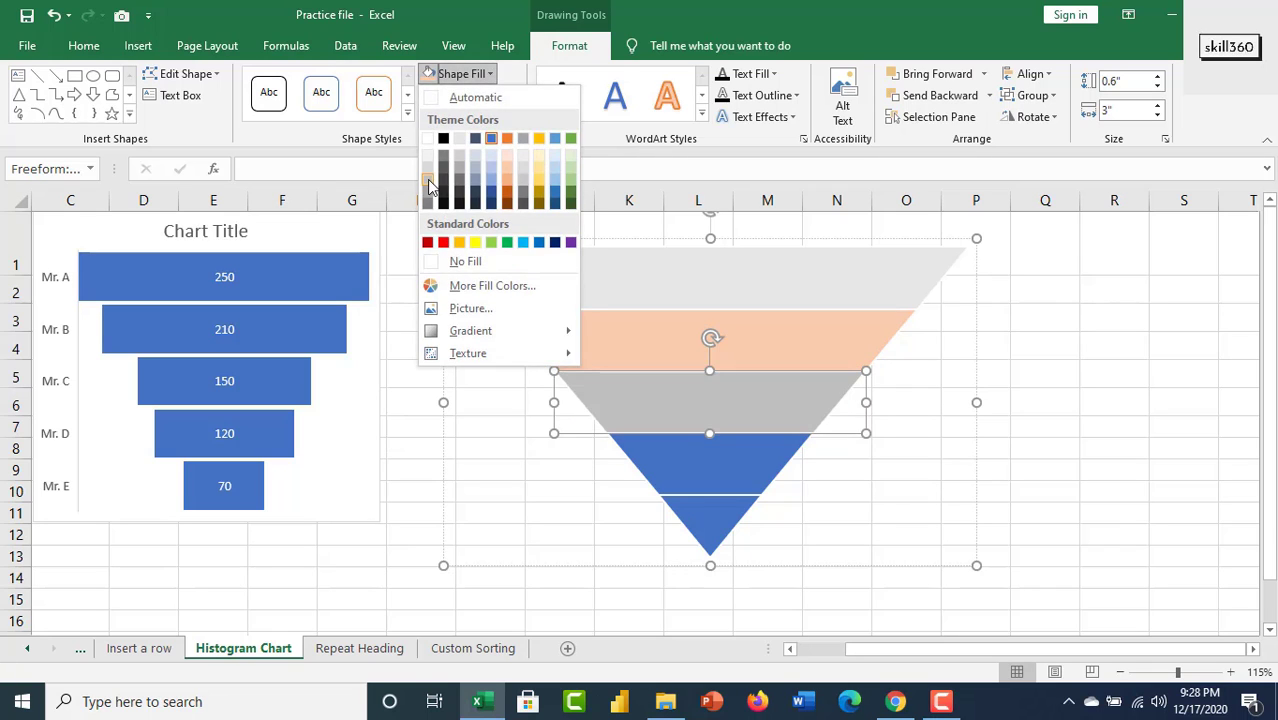
pyautogui.click(459, 177)
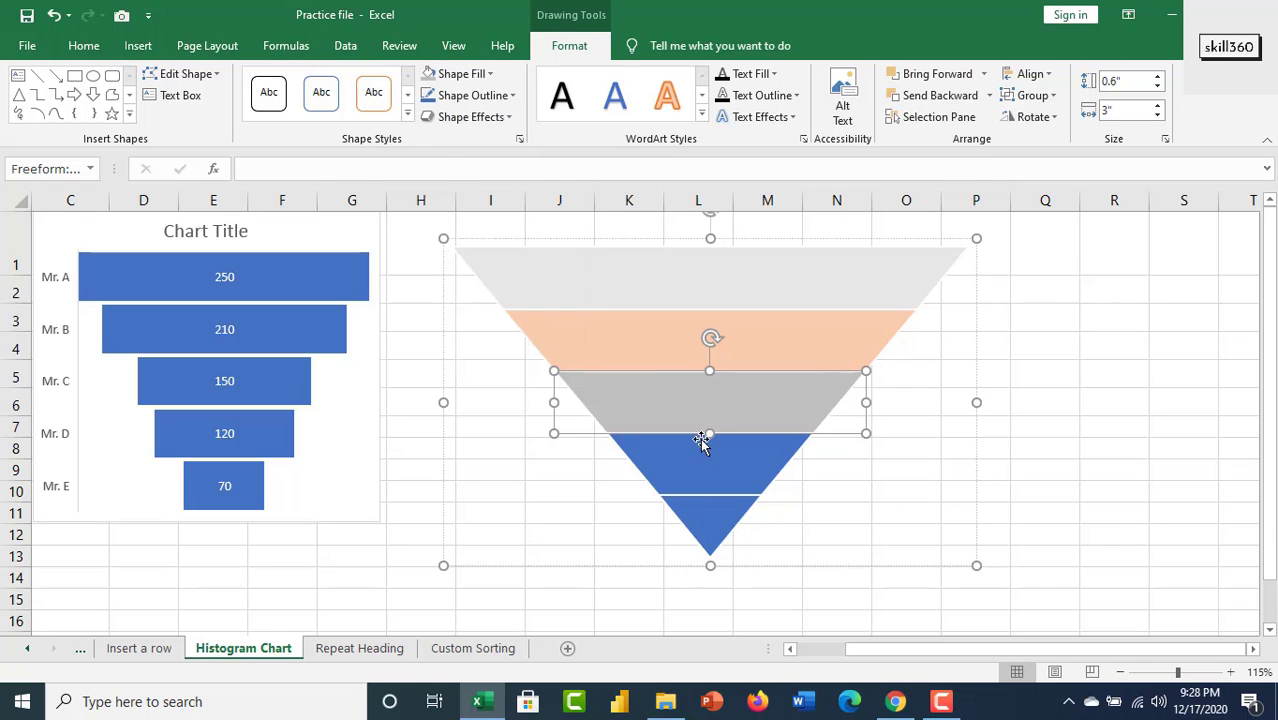
pyautogui.click(463, 74)
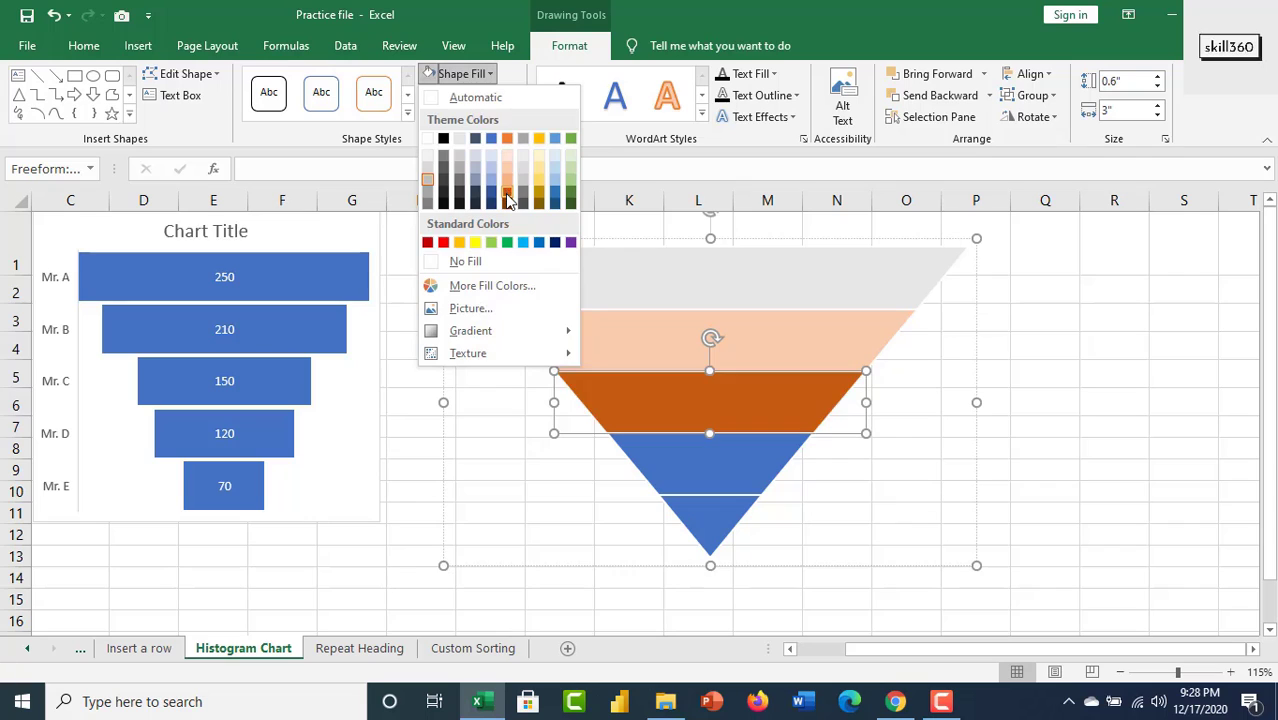
pyautogui.click(507, 191)
# - Fill the pyramid's fourth level with the standard golden orange color, then deselect the shape
pyautogui.click(678, 448)
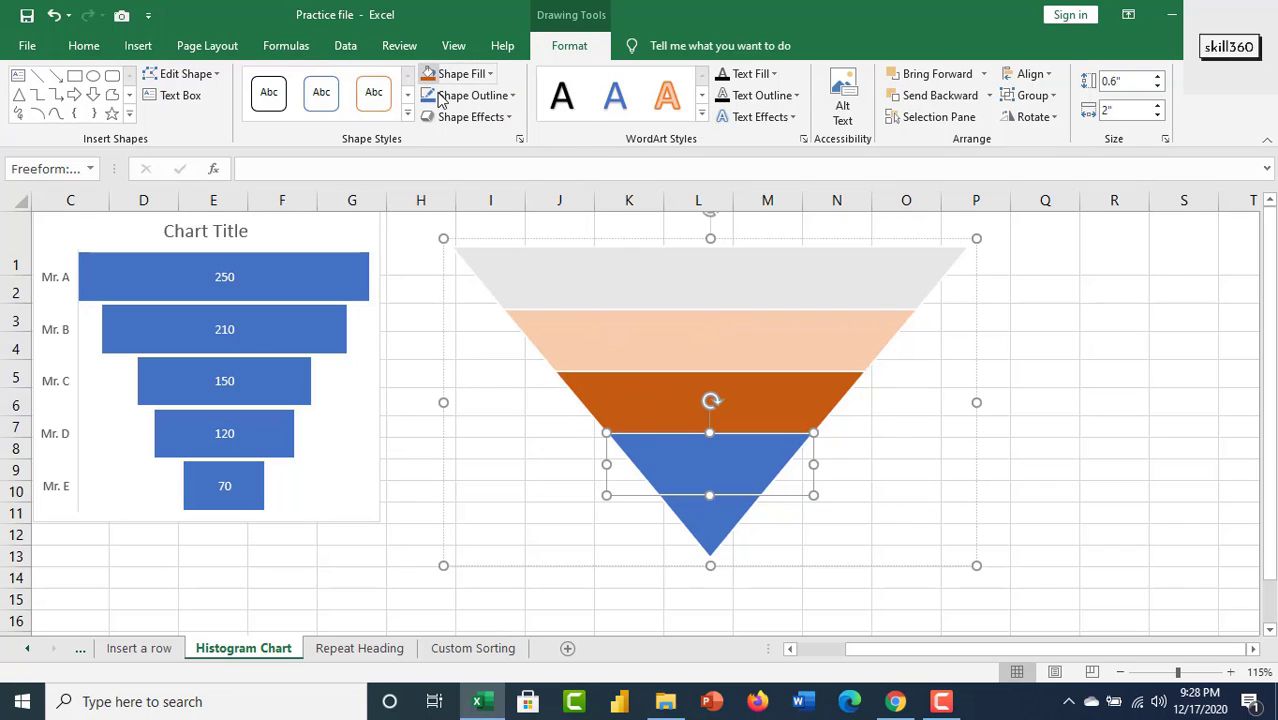
pyautogui.click(492, 75)
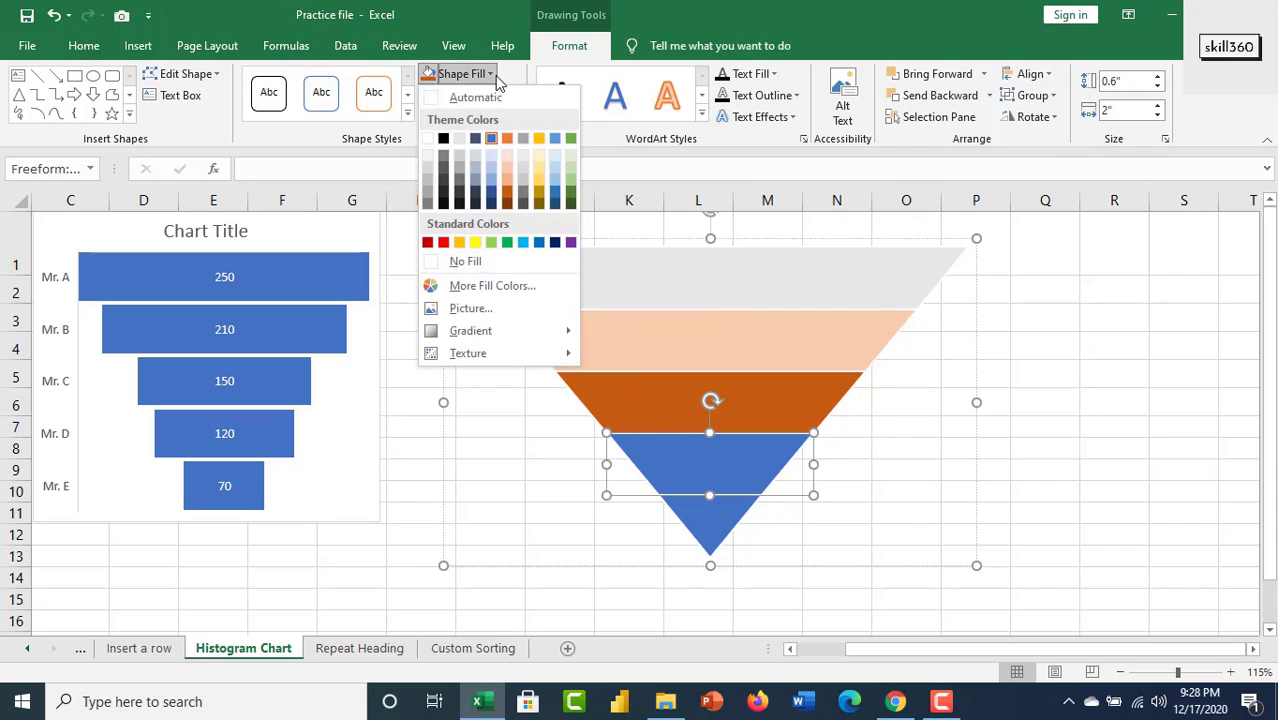
pyautogui.click(459, 242)
pyautogui.click(900, 514)
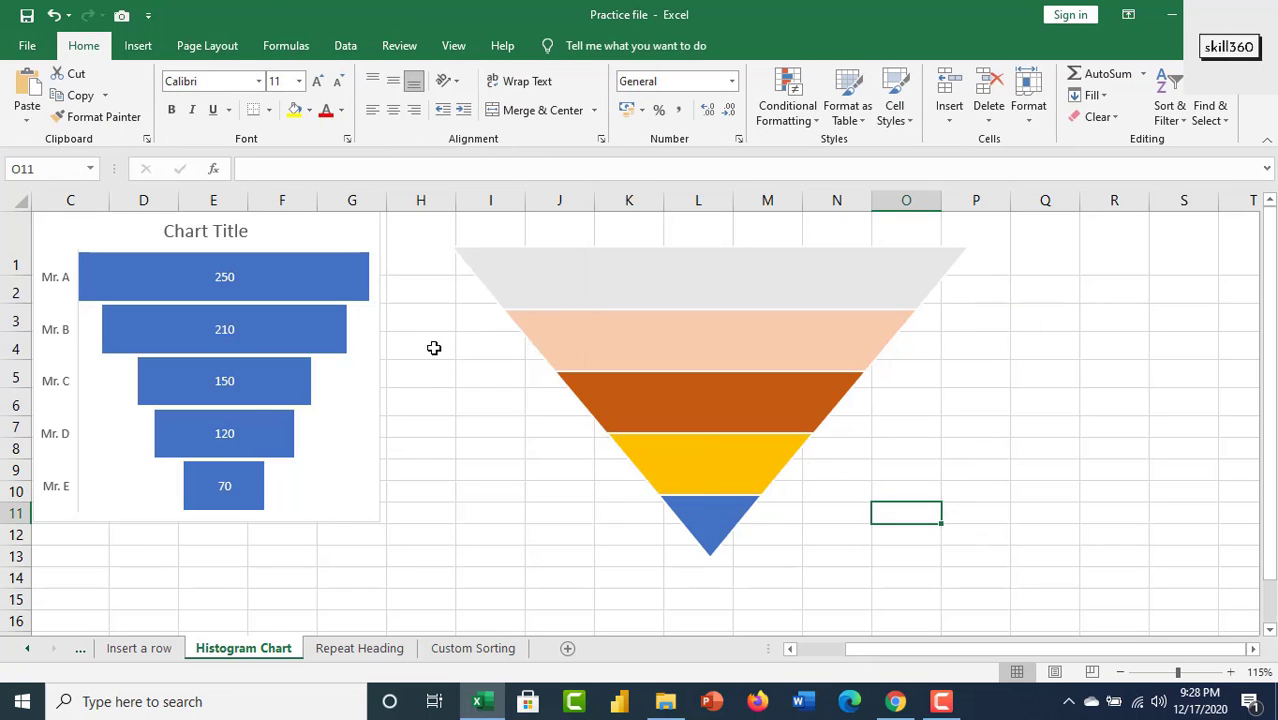
# - Copy the gray top pyramid level and apply it from the clipboard as the picture fill of the funnel's Mr. A bar
pyautogui.click(792, 284)
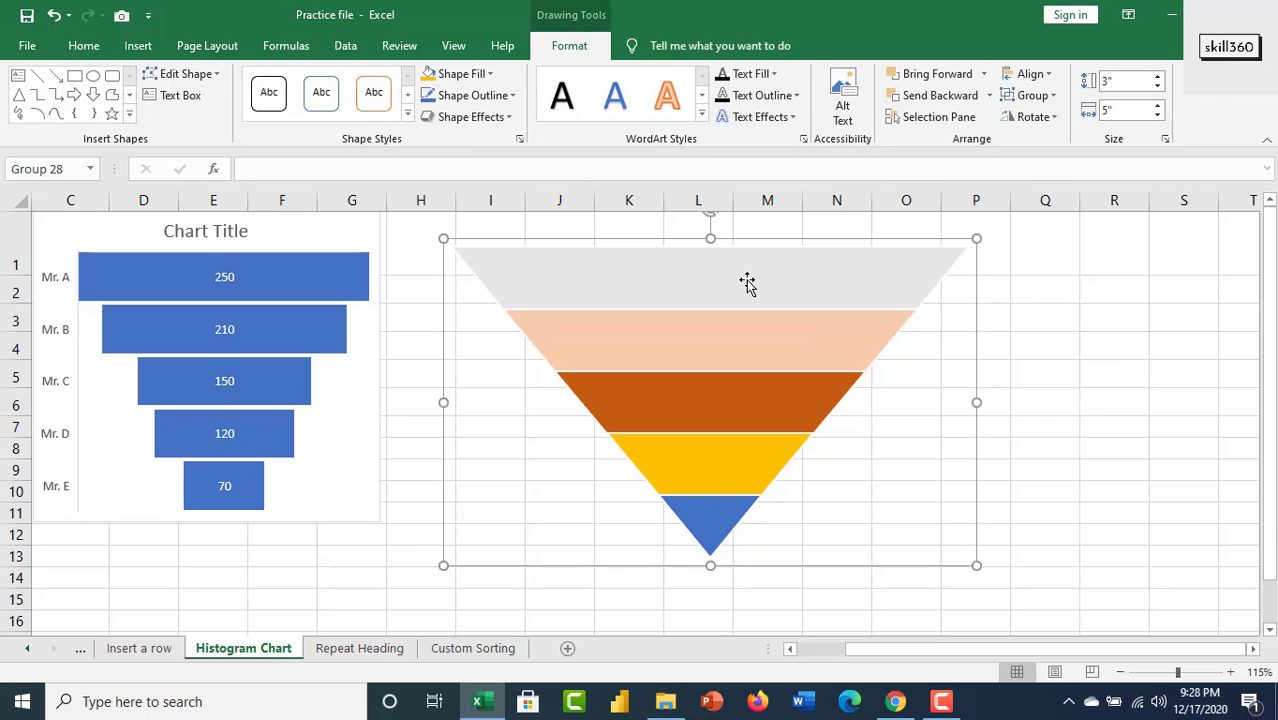
pyautogui.click(750, 284)
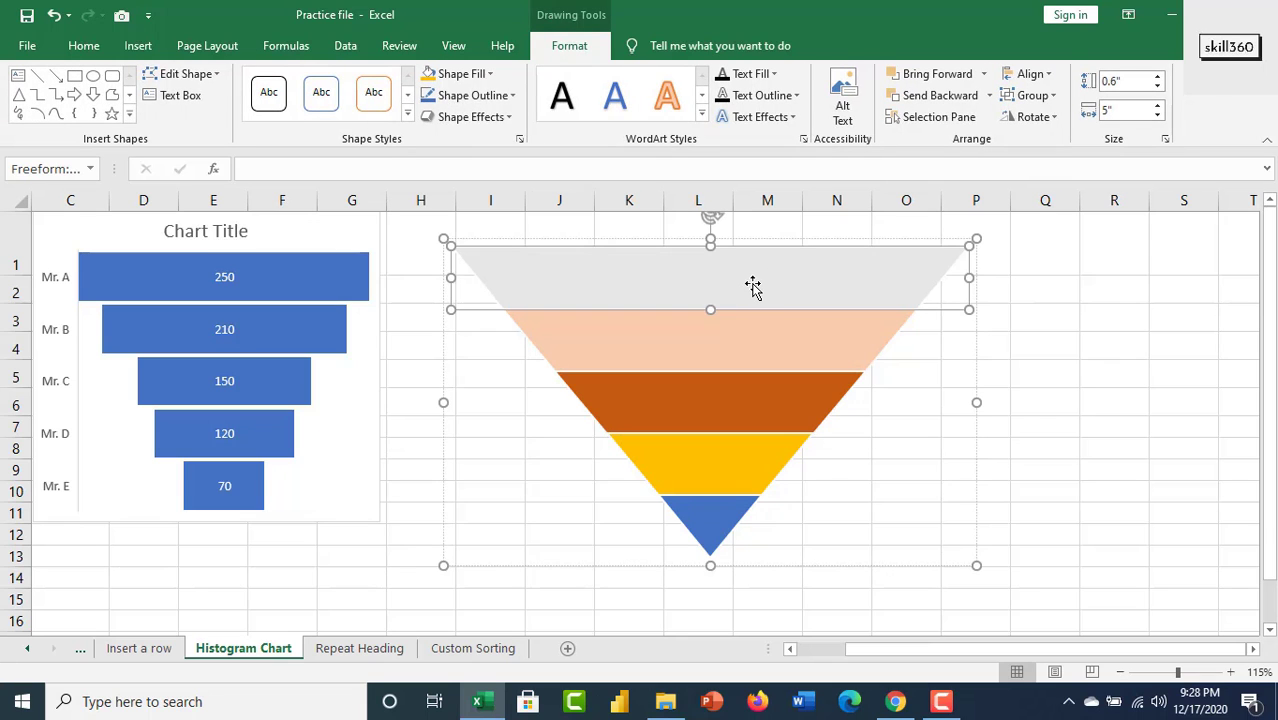
pyautogui.click(280, 274)
pyautogui.click(280, 274)
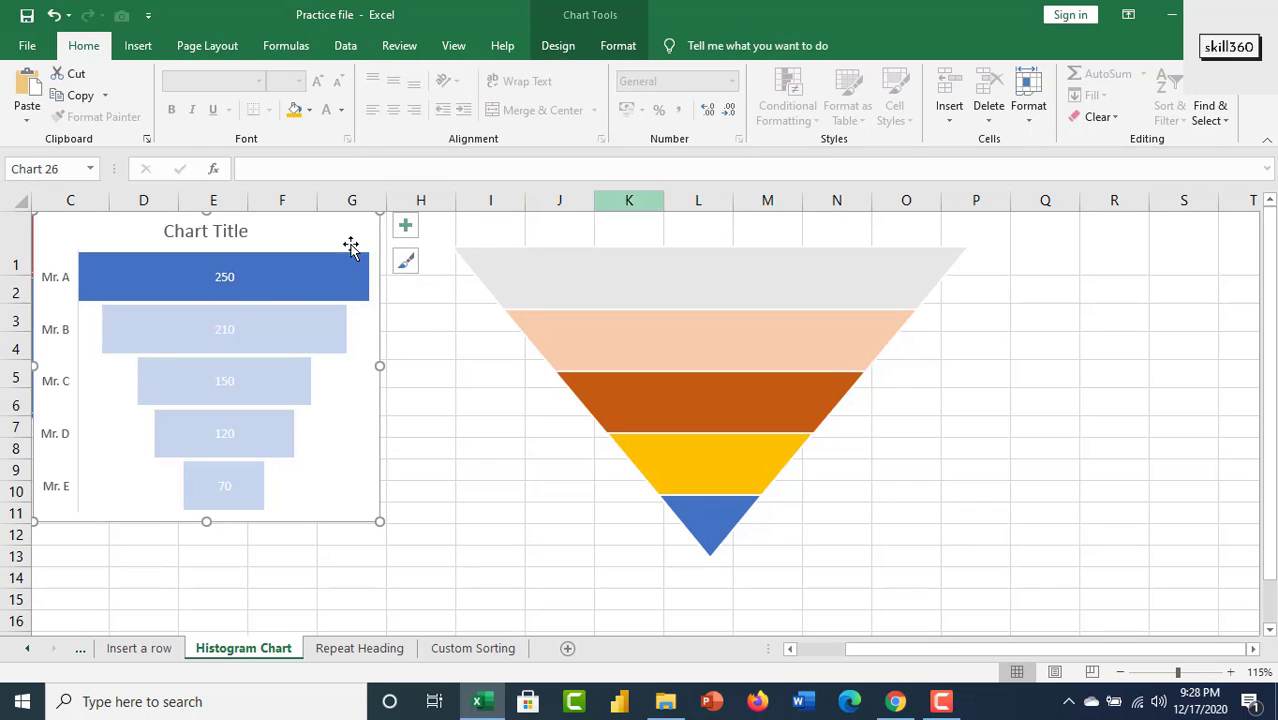
pyautogui.click(288, 268)
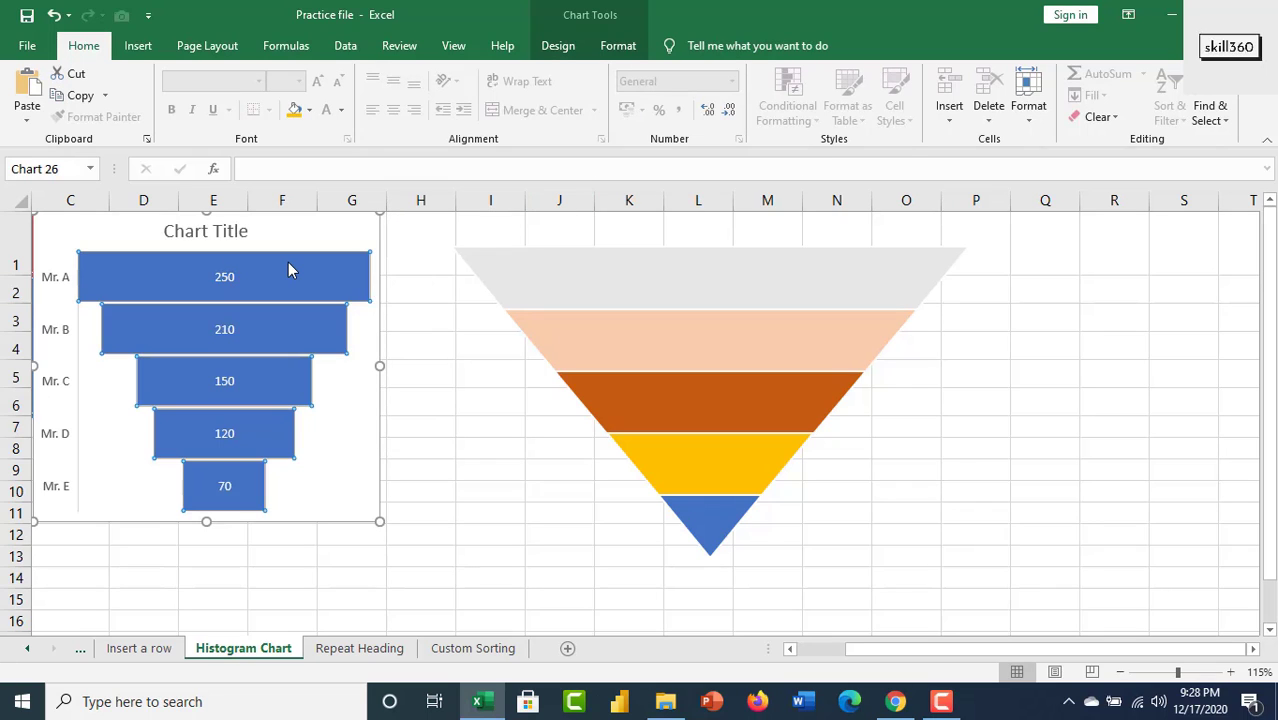
pyautogui.doubleClick(292, 270)
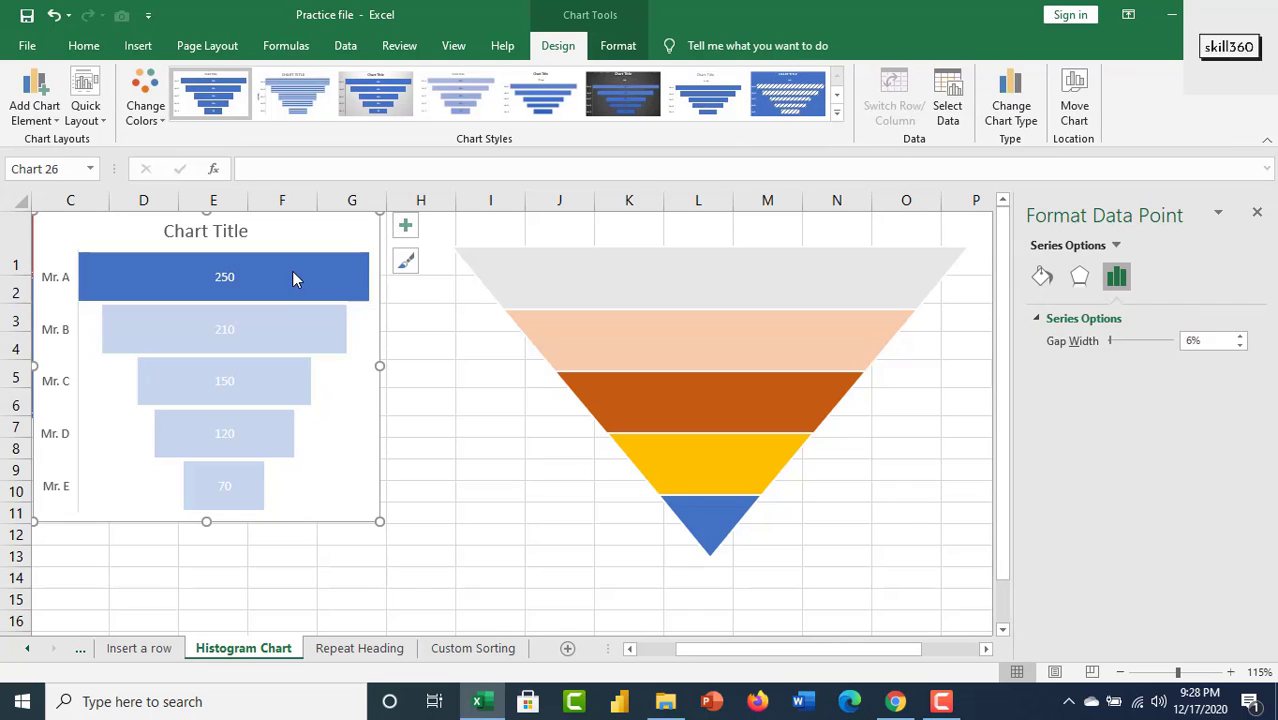
pyautogui.click(1042, 276)
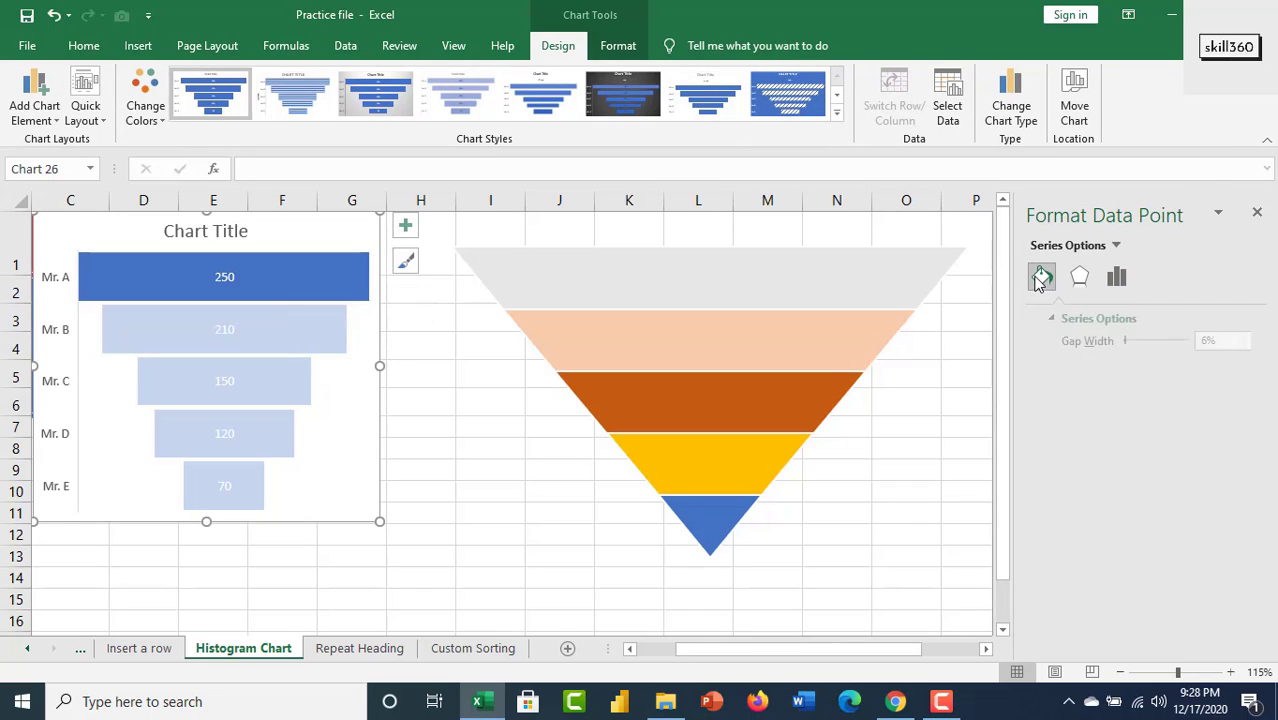
pyautogui.click(1093, 412)
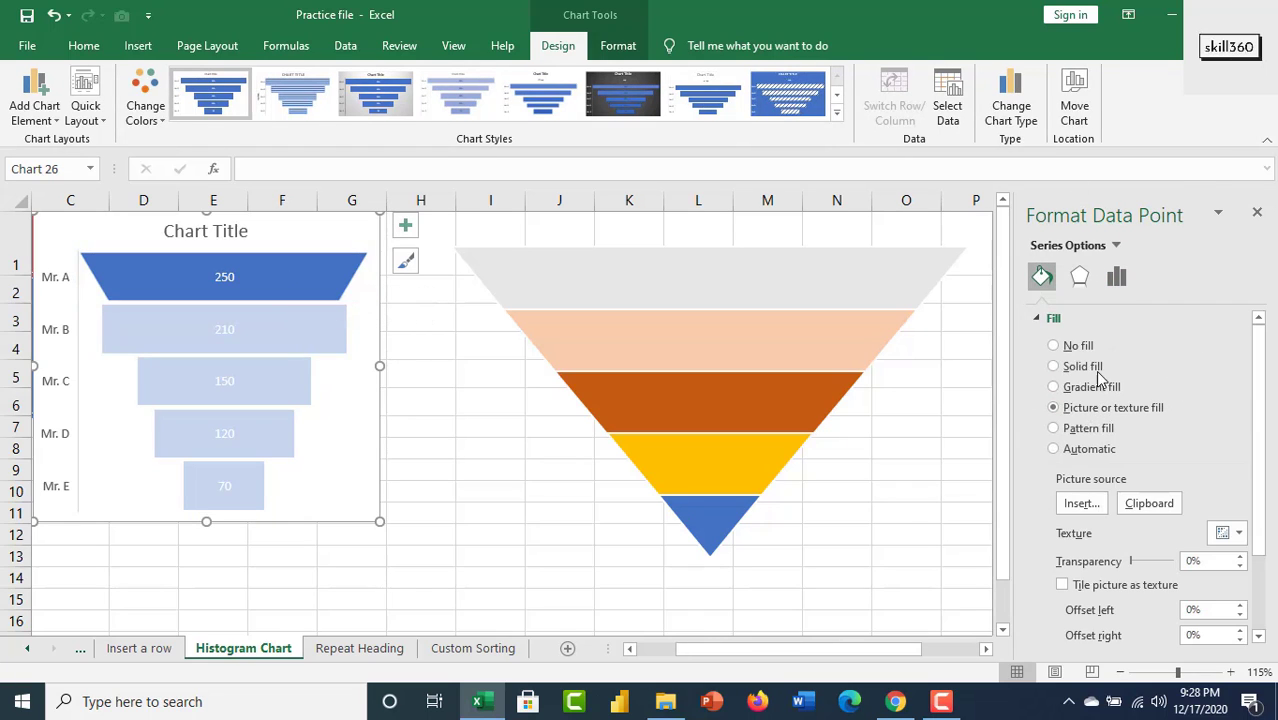
pyautogui.click(1150, 505)
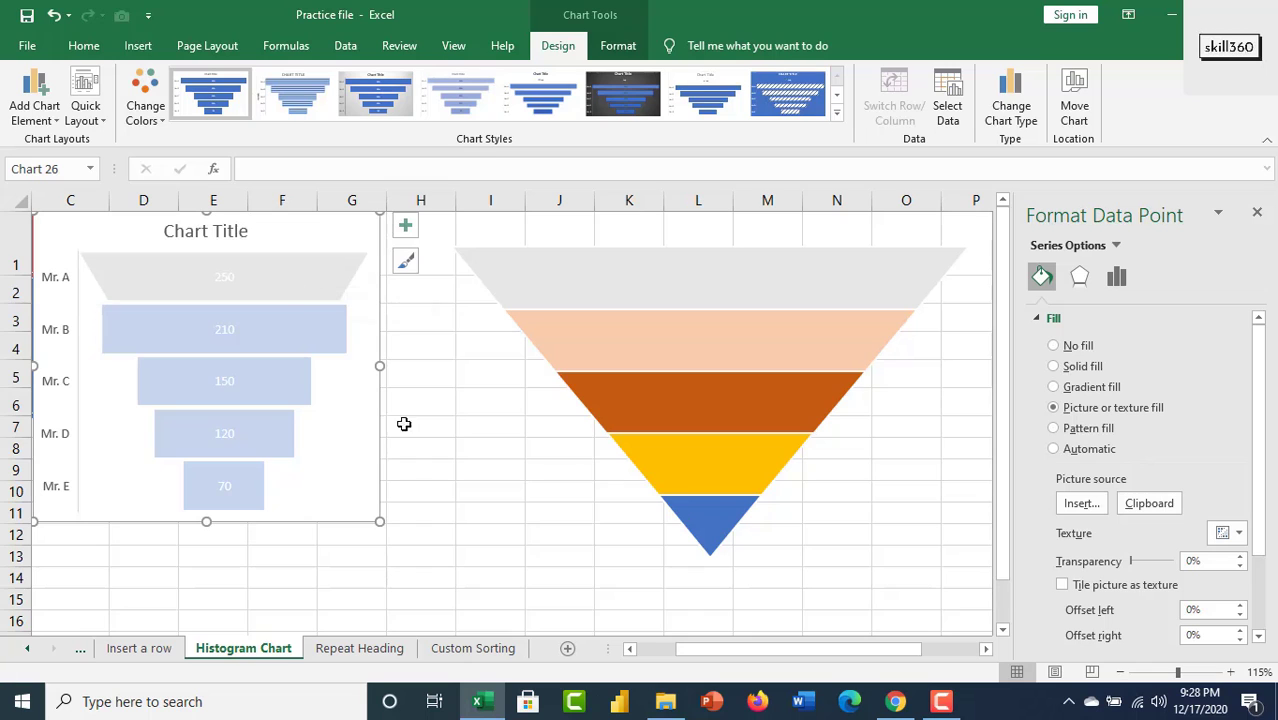
# - Copy the light orange second pyramid level and apply it from the clipboard as the picture fill of the Mr. B bar
pyautogui.click(636, 342)
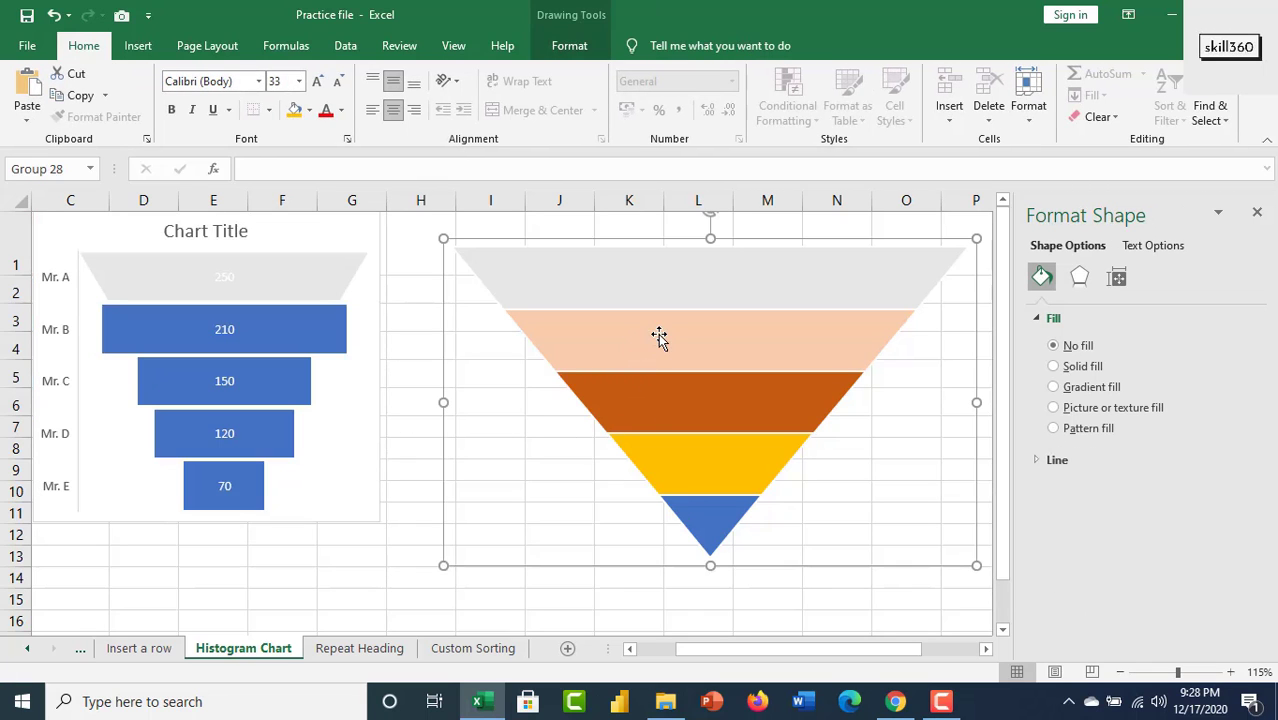
pyautogui.click(660, 338)
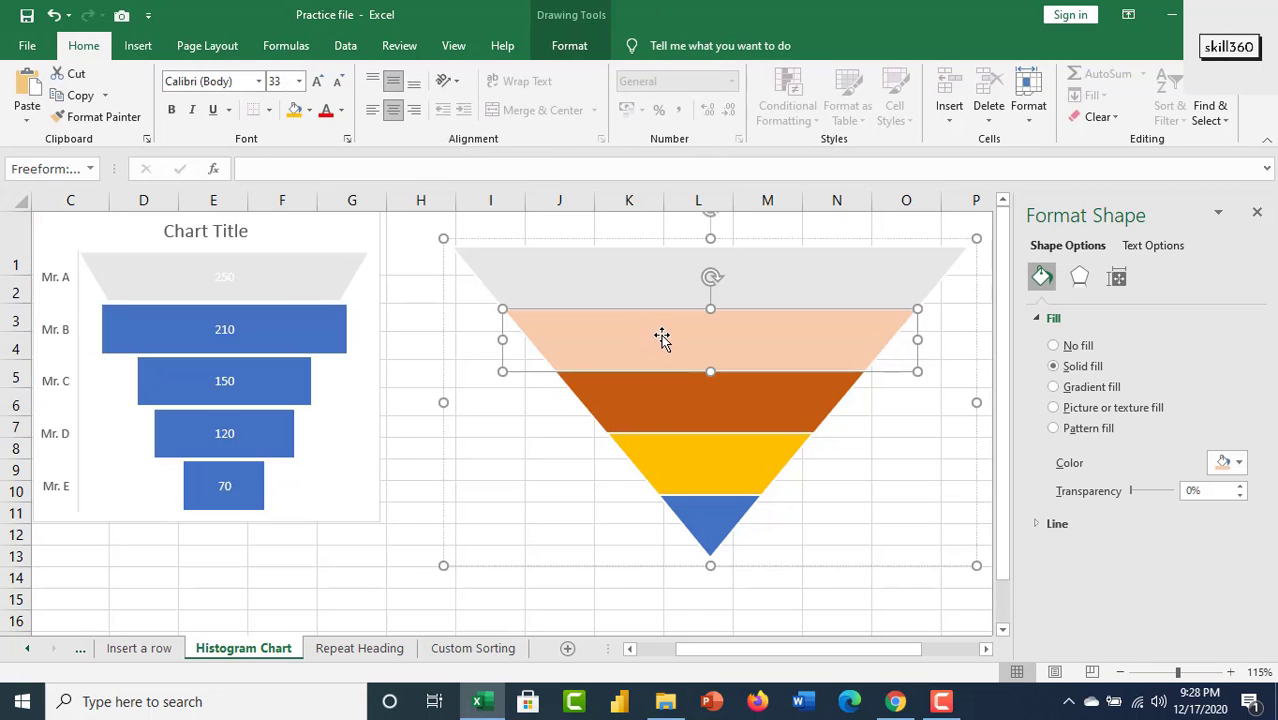
pyautogui.click(306, 328)
pyautogui.click(306, 328)
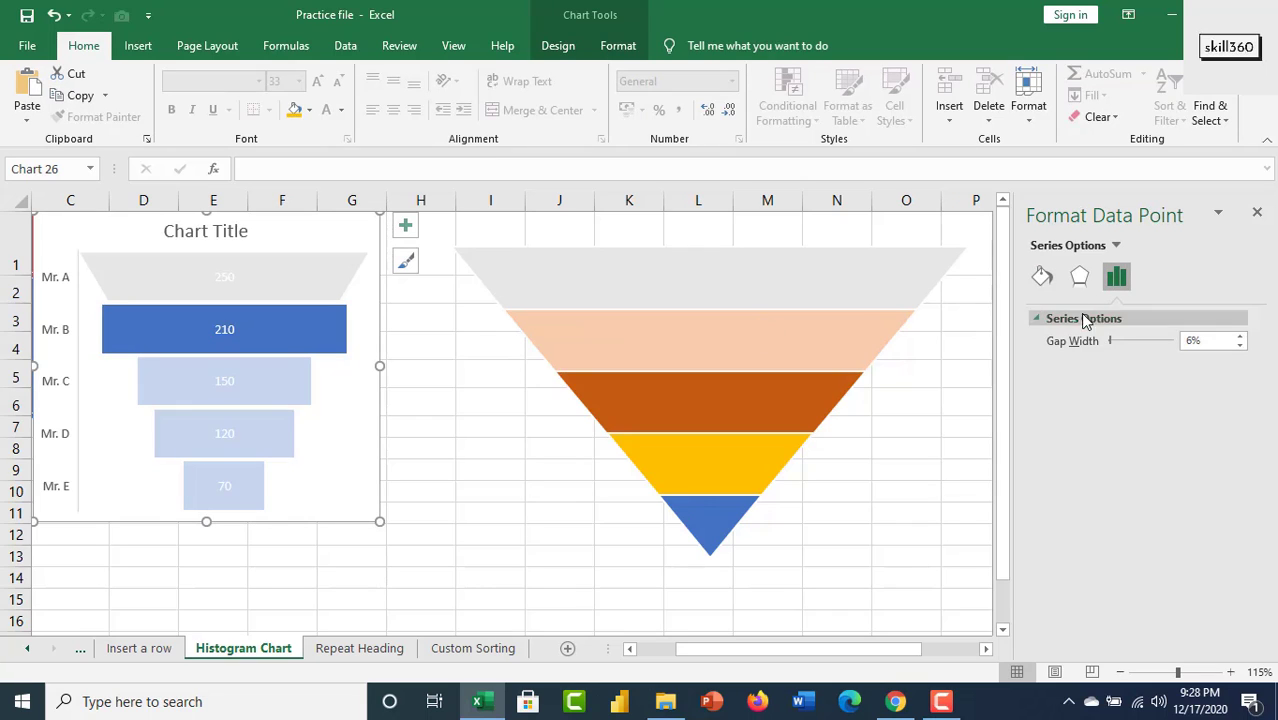
pyautogui.click(1042, 276)
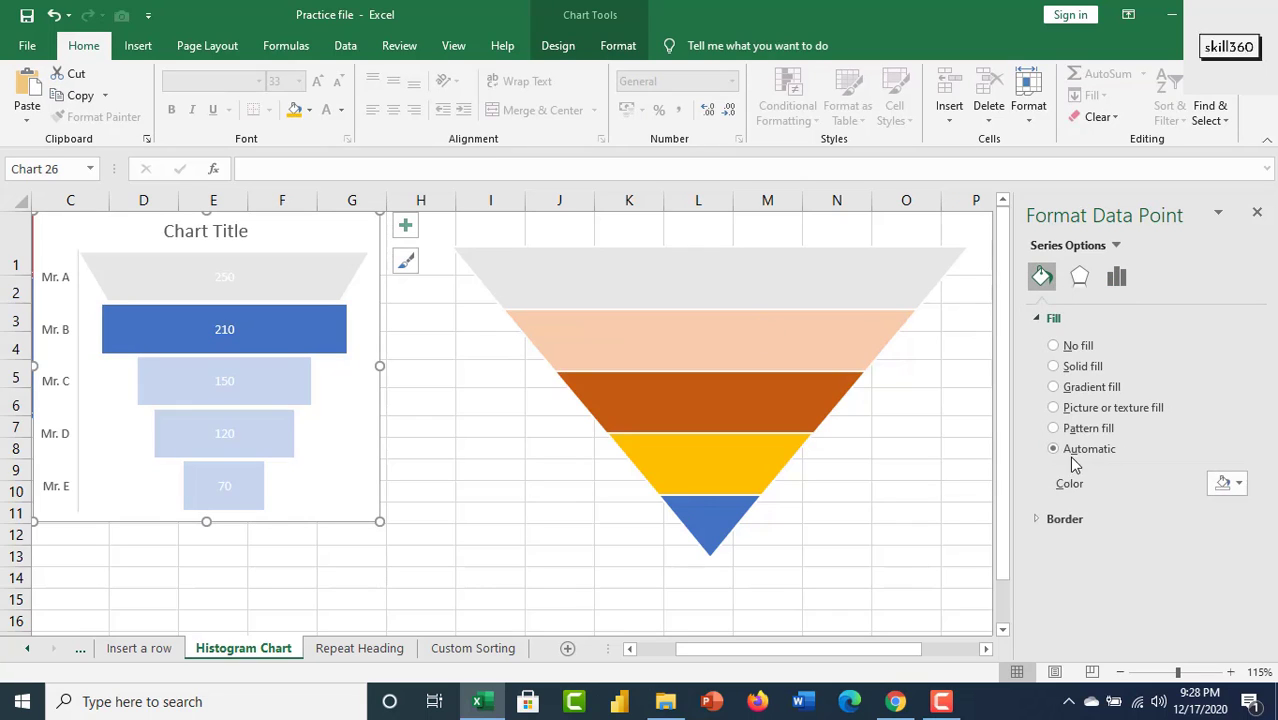
pyautogui.click(1100, 410)
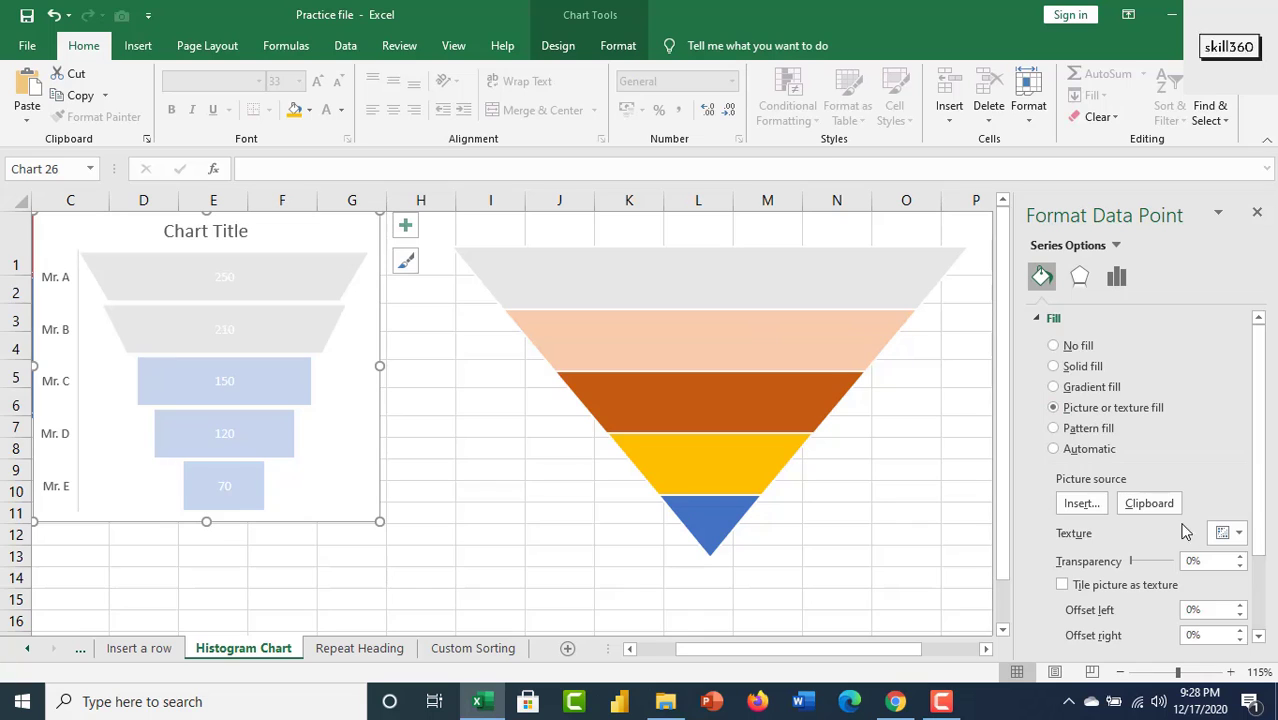
pyautogui.click(1155, 507)
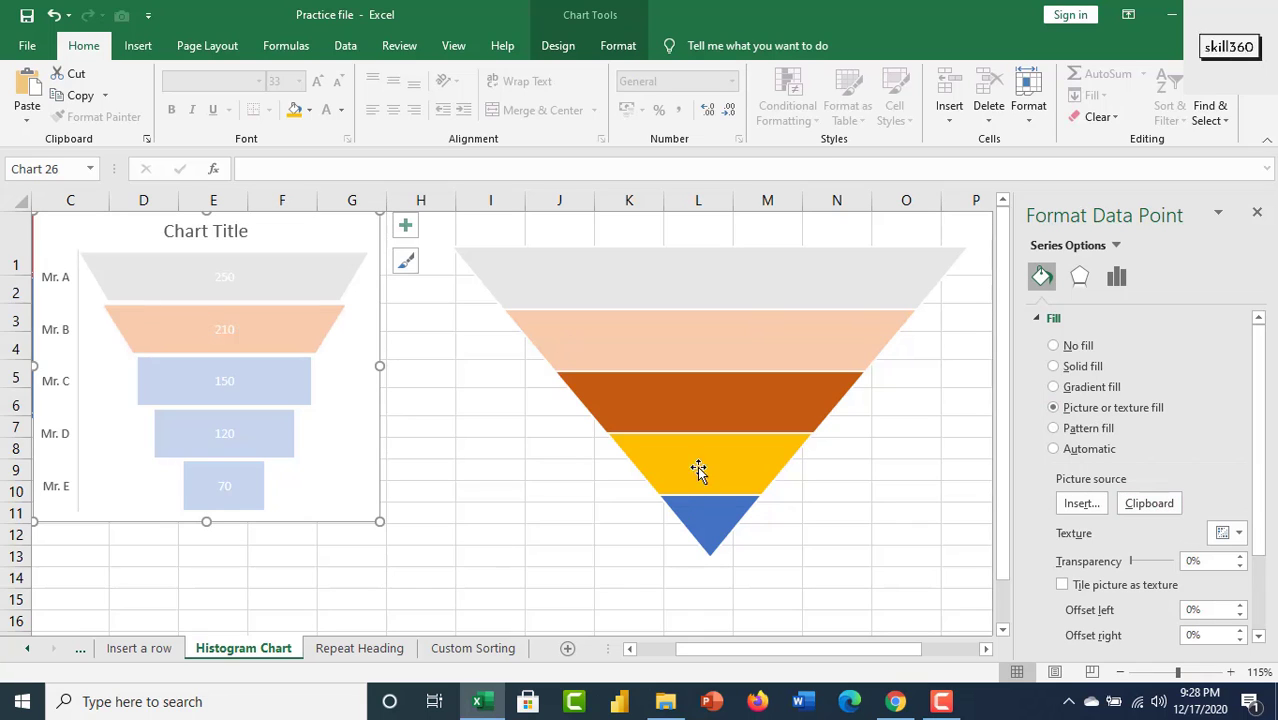
# - Copy the dark orange third pyramid level and apply it from the clipboard as the picture fill of the Mr. C bar
pyautogui.click(651, 404)
pyautogui.click(660, 399)
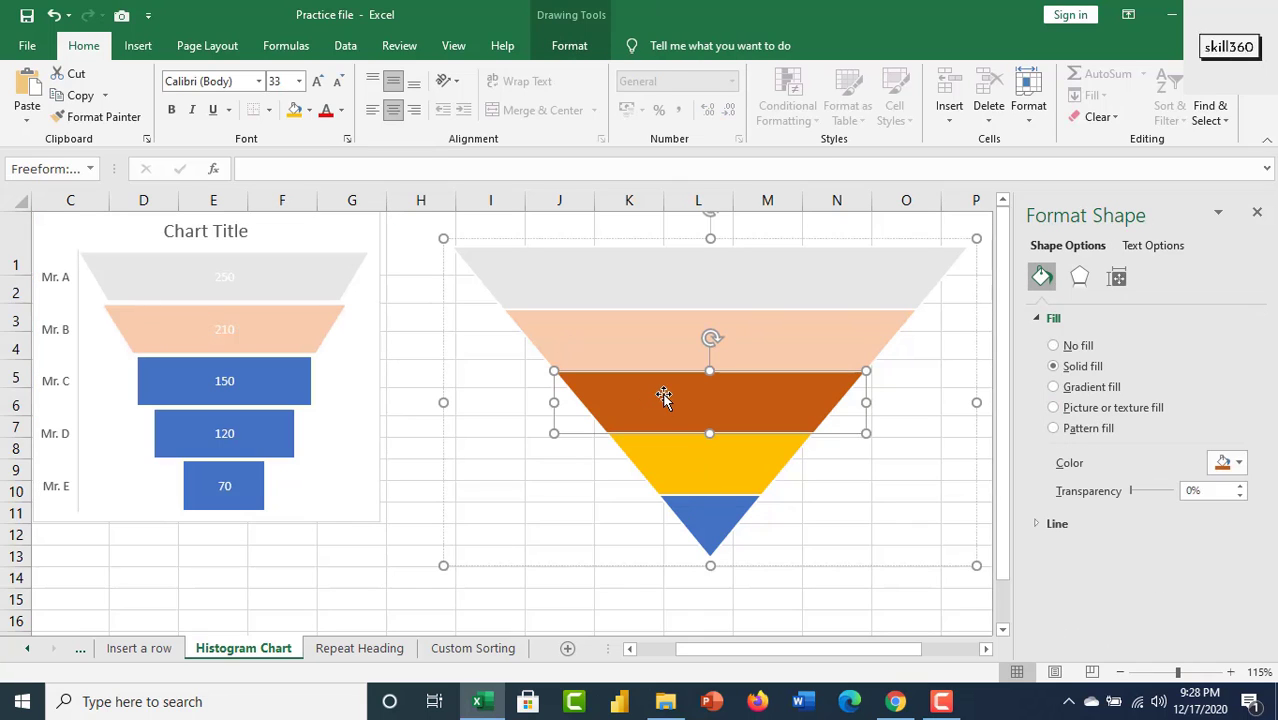
pyautogui.click(285, 366)
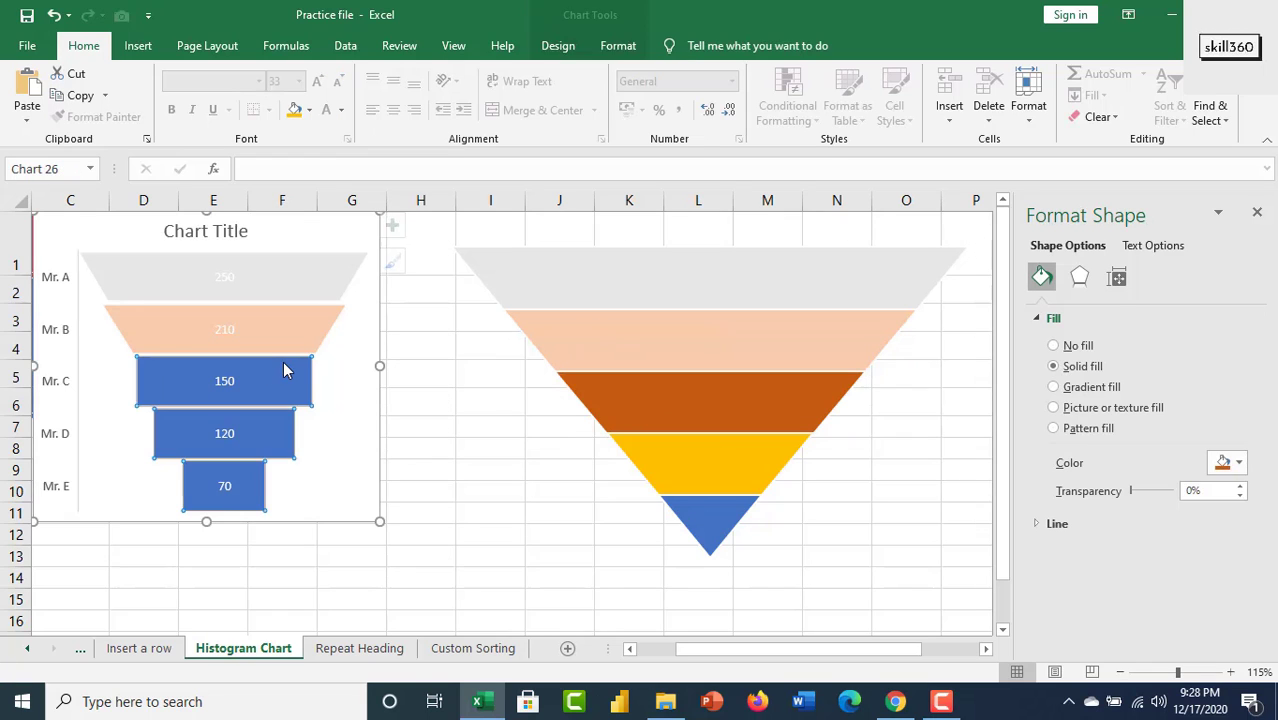
pyautogui.click(281, 377)
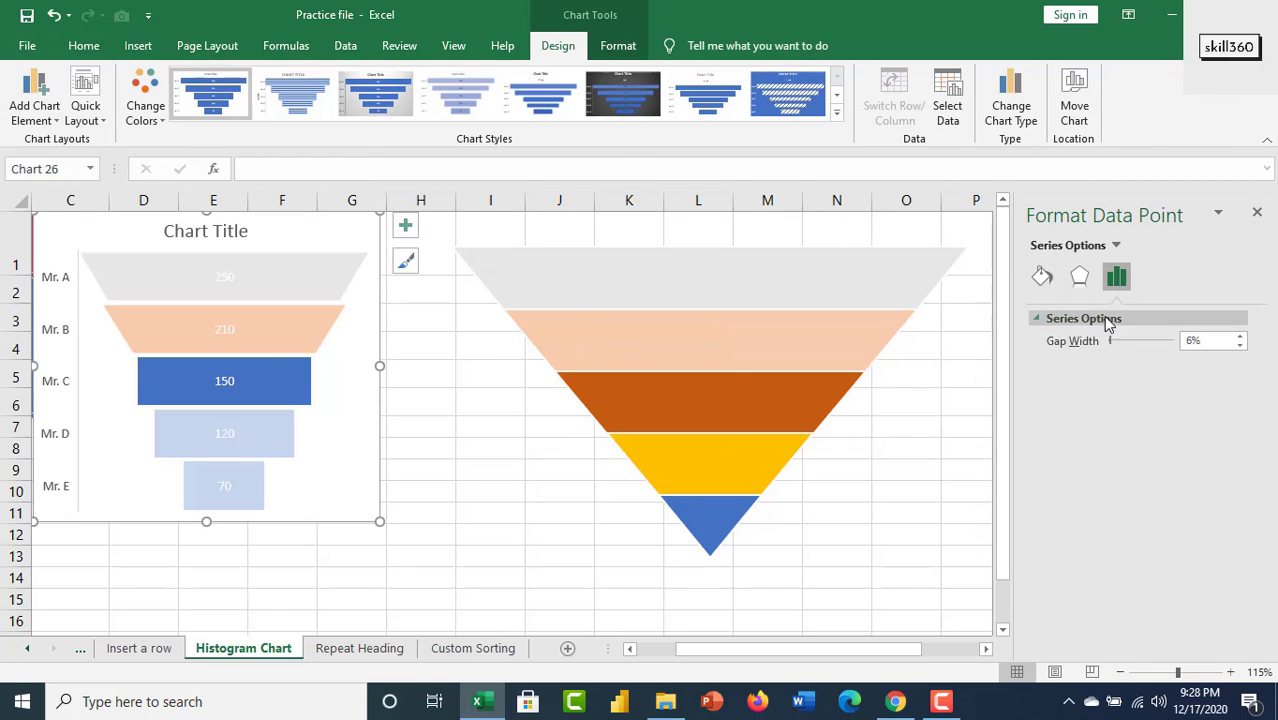
pyautogui.click(1042, 277)
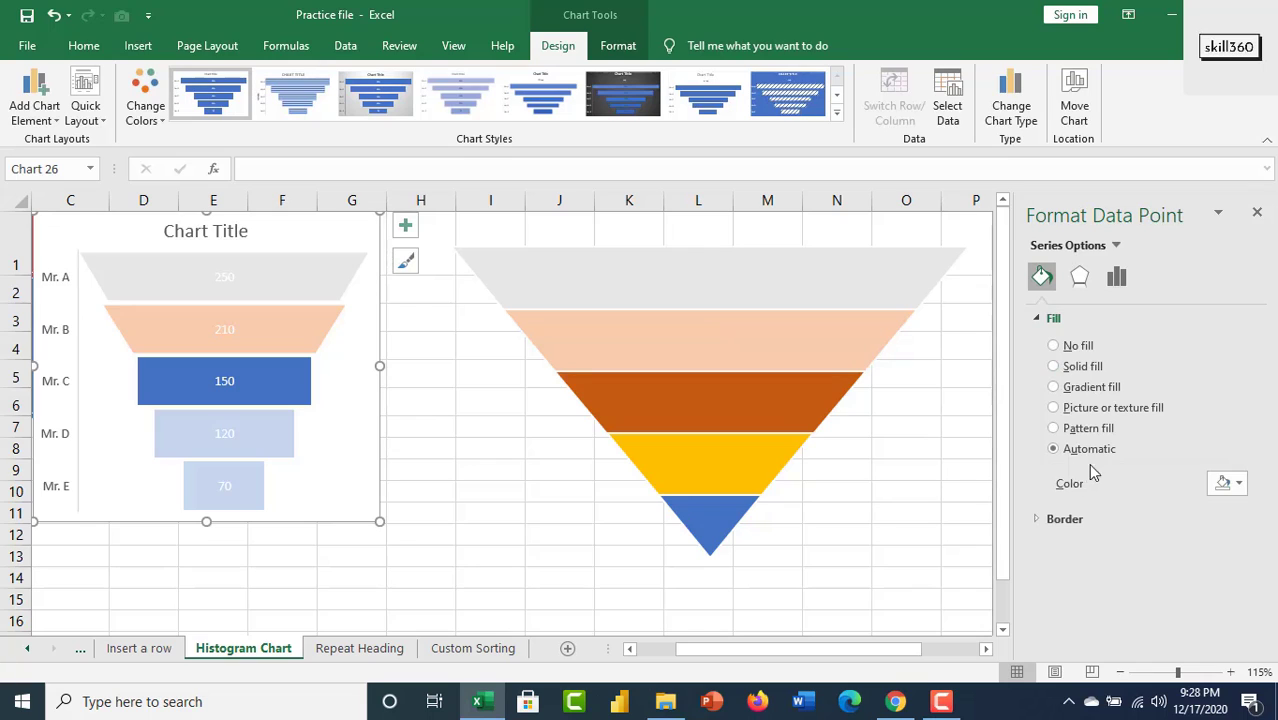
pyautogui.click(1105, 406)
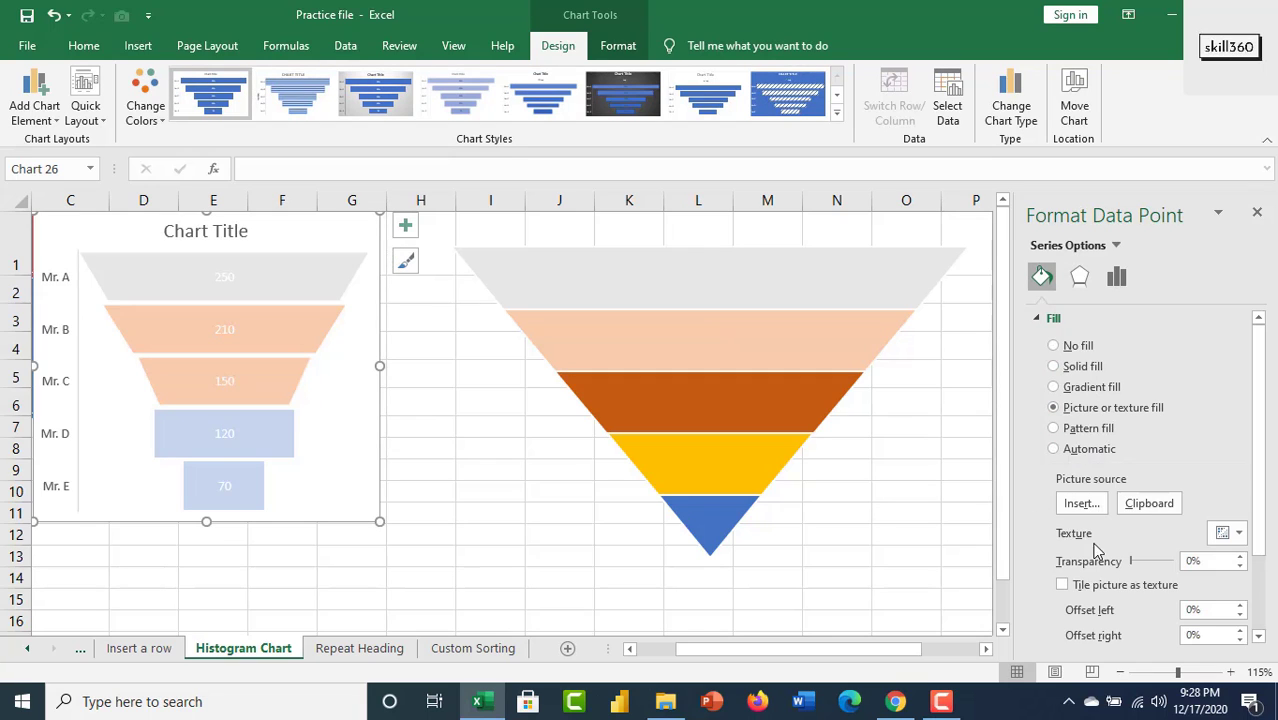
pyautogui.click(1149, 503)
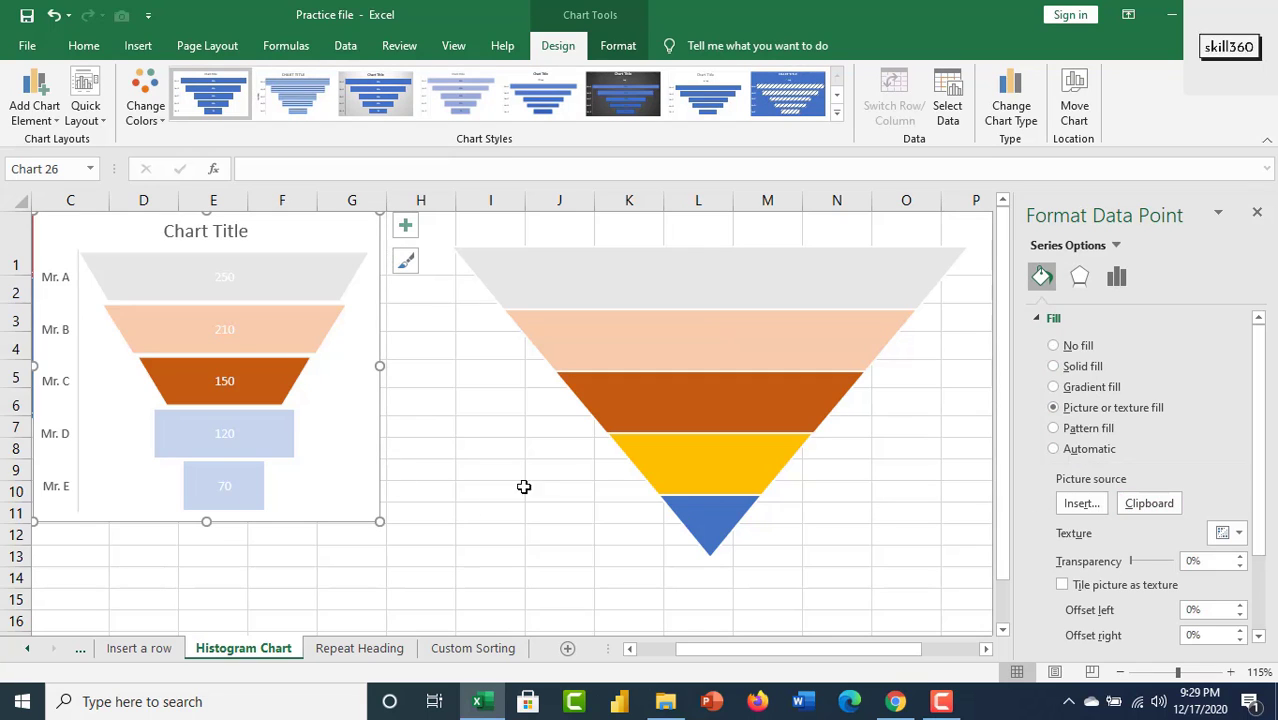
# - Try to copy the golden orange fourth pyramid level and apply it from the clipboard as the picture fill of the Mr. D bar
pyautogui.click(685, 440)
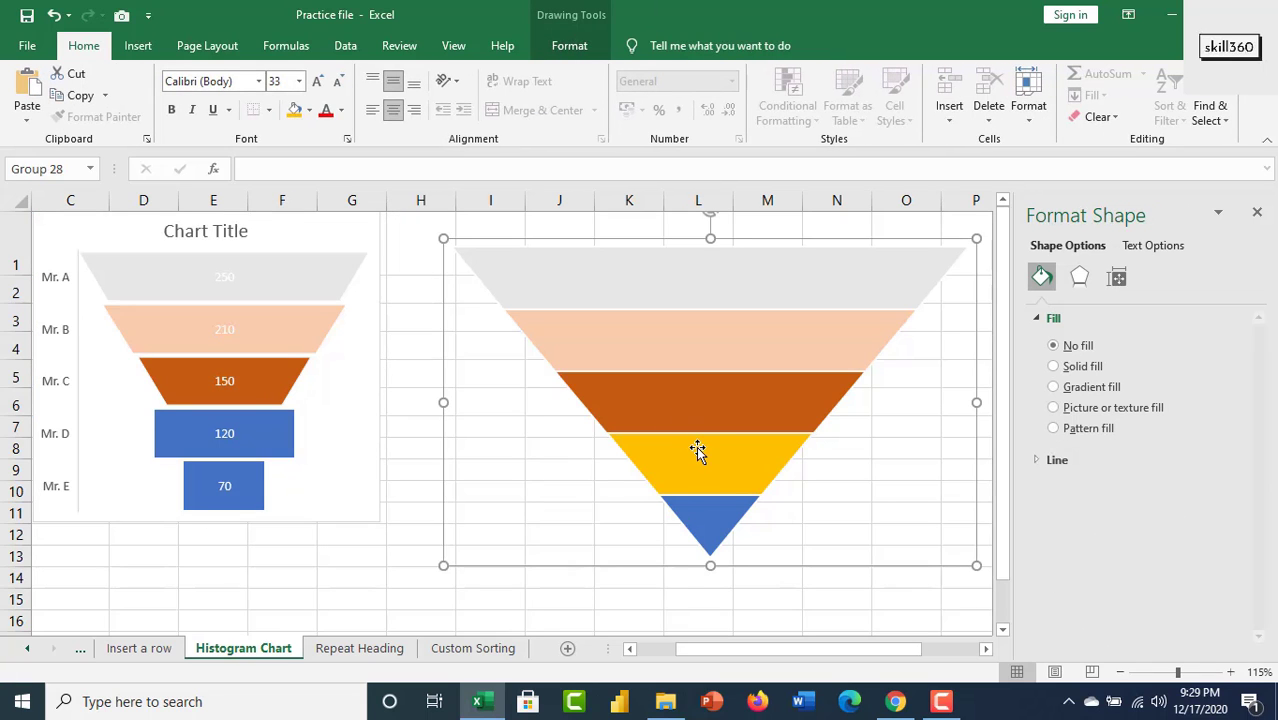
pyautogui.click(697, 450)
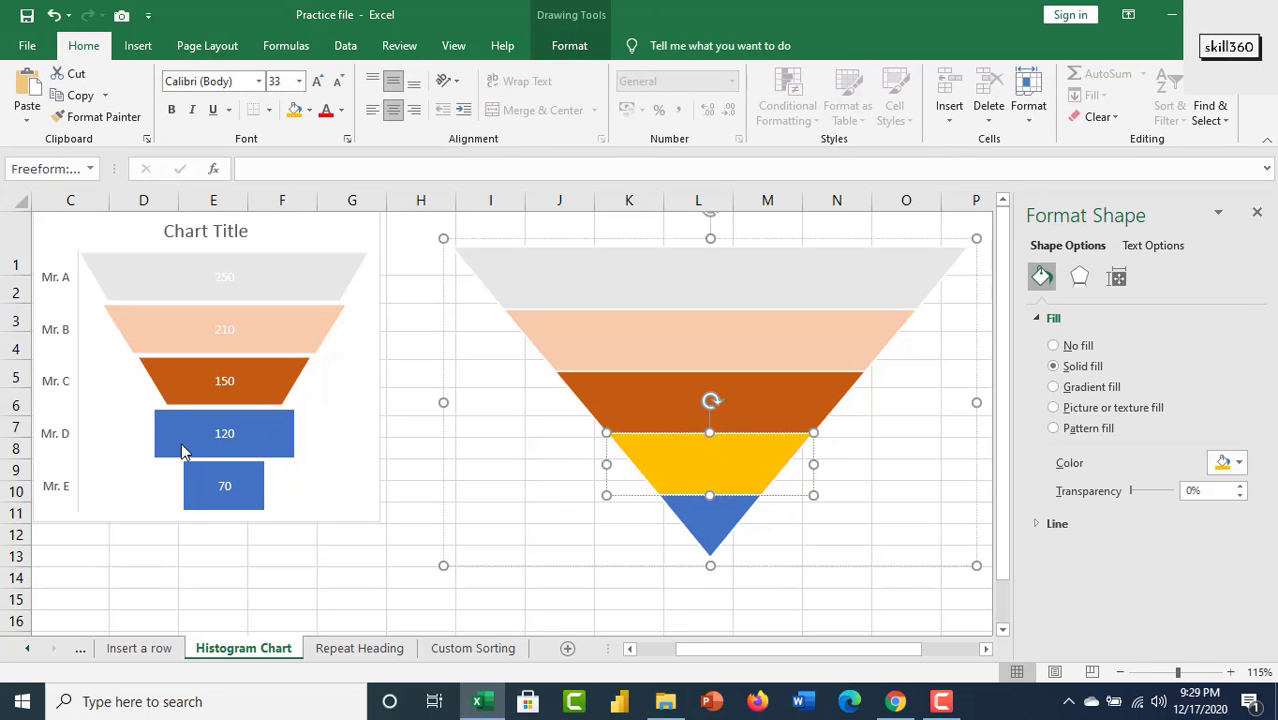
pyautogui.click(258, 432)
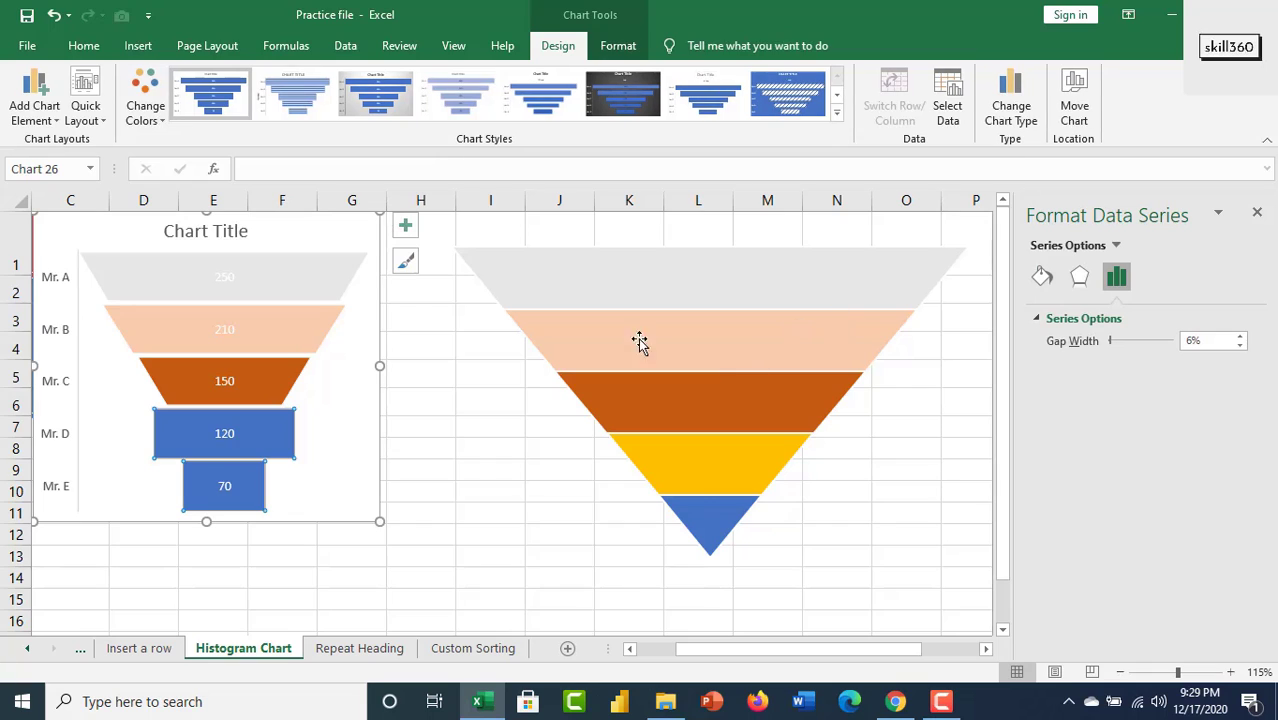
pyautogui.click(263, 439)
pyautogui.click(263, 439)
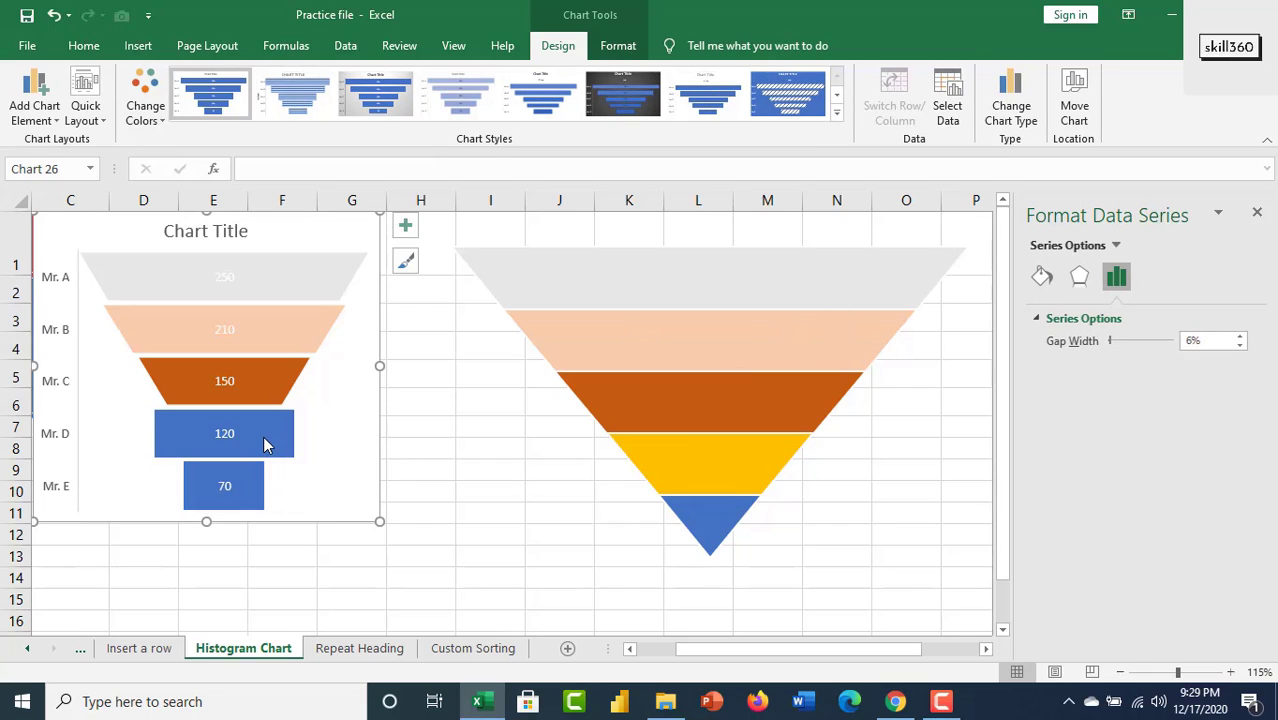
pyautogui.click(267, 430)
pyautogui.click(267, 429)
pyautogui.hotkey('ctrl', 'v')
pyautogui.click(267, 429)
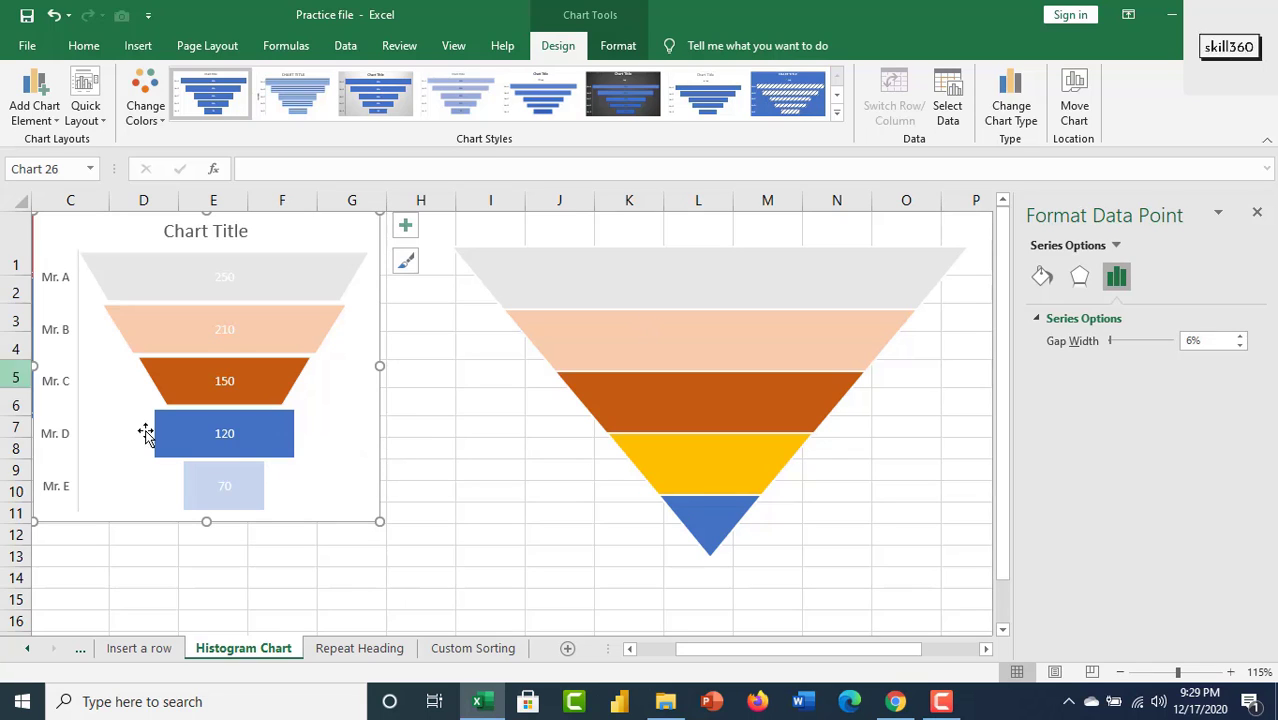
pyautogui.click(1042, 277)
pyautogui.click(1093, 410)
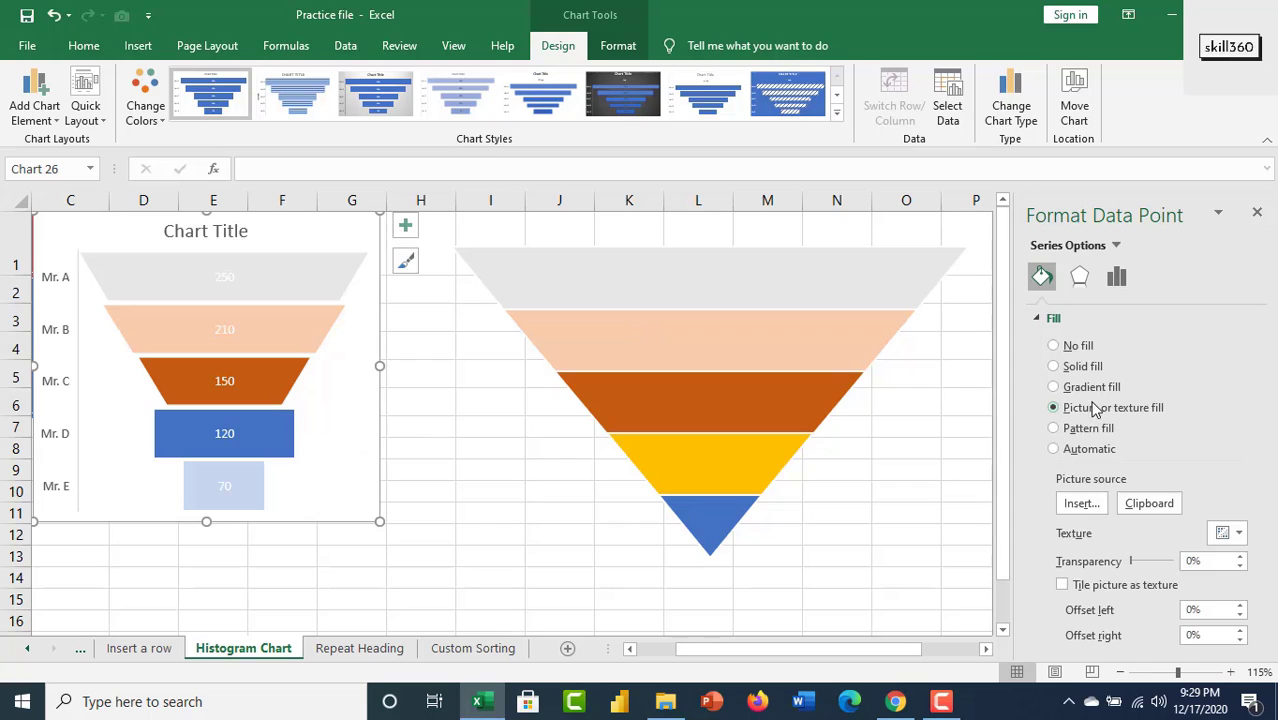
pyautogui.click(1145, 504)
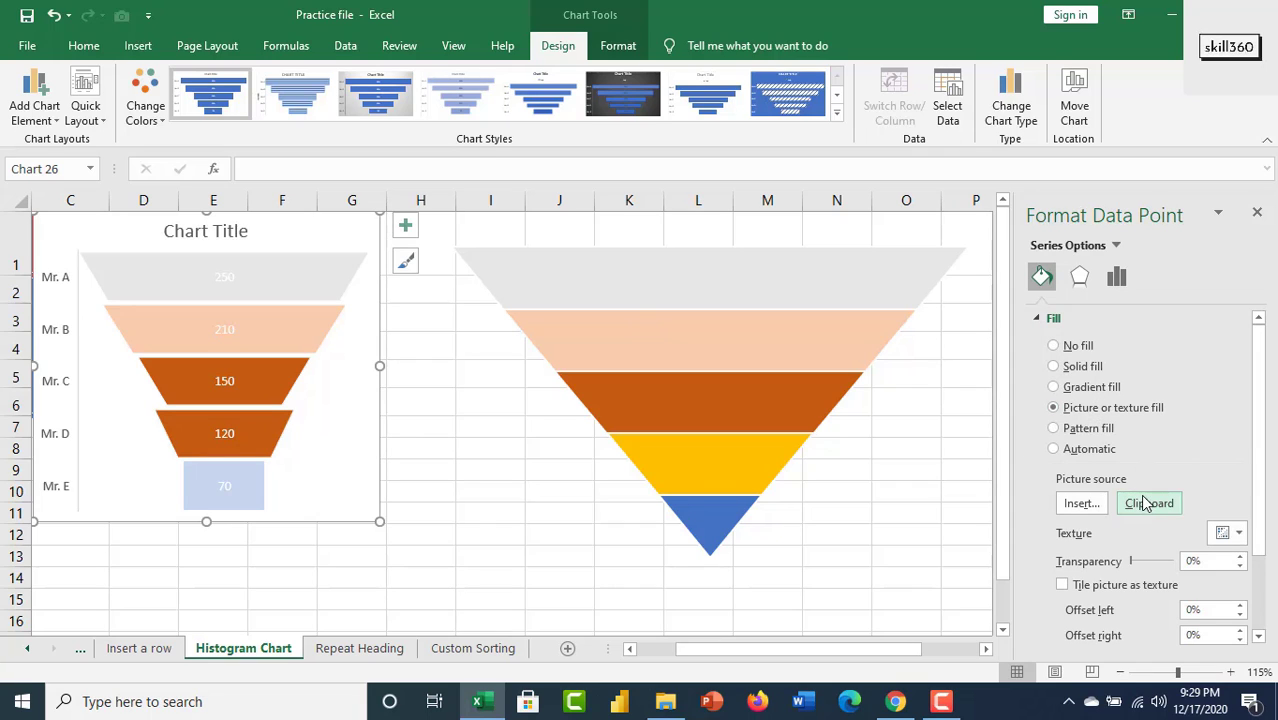
pyautogui.click(1157, 510)
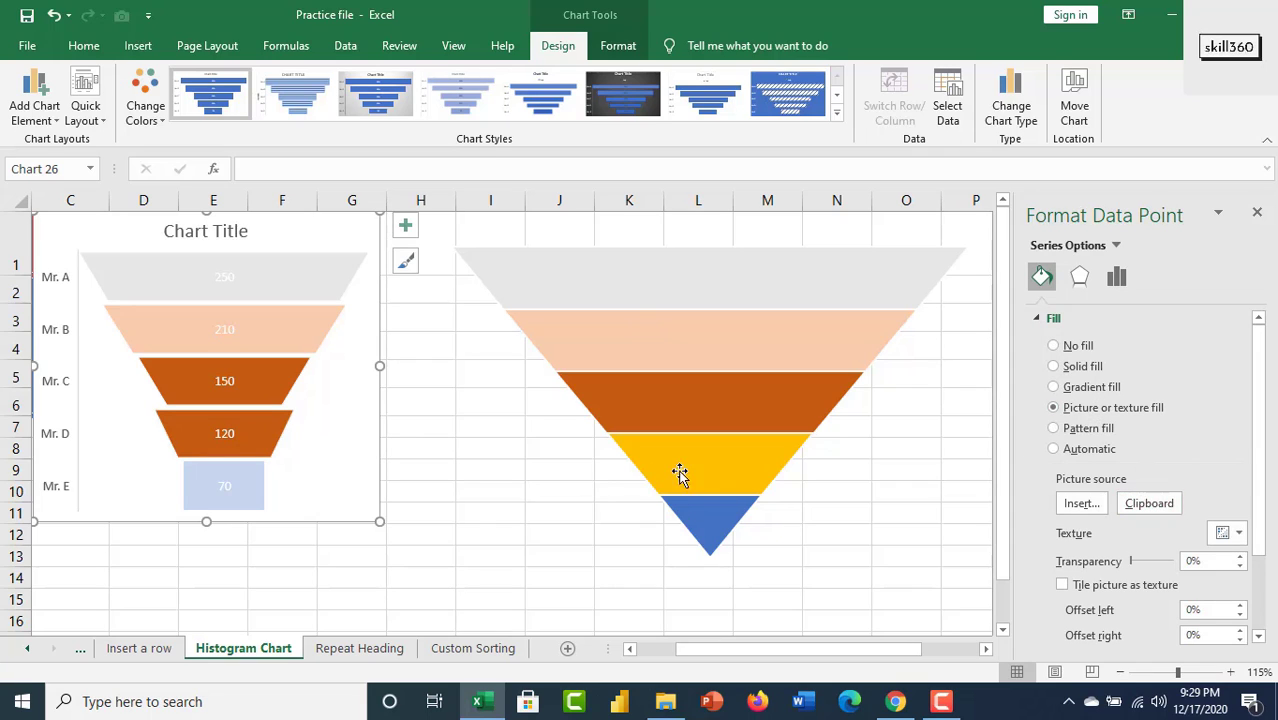
# - Copy the golden orange pyramid level again and try to select only the Mr. D bar for a new fill
pyautogui.click(719, 465)
pyautogui.click(718, 463)
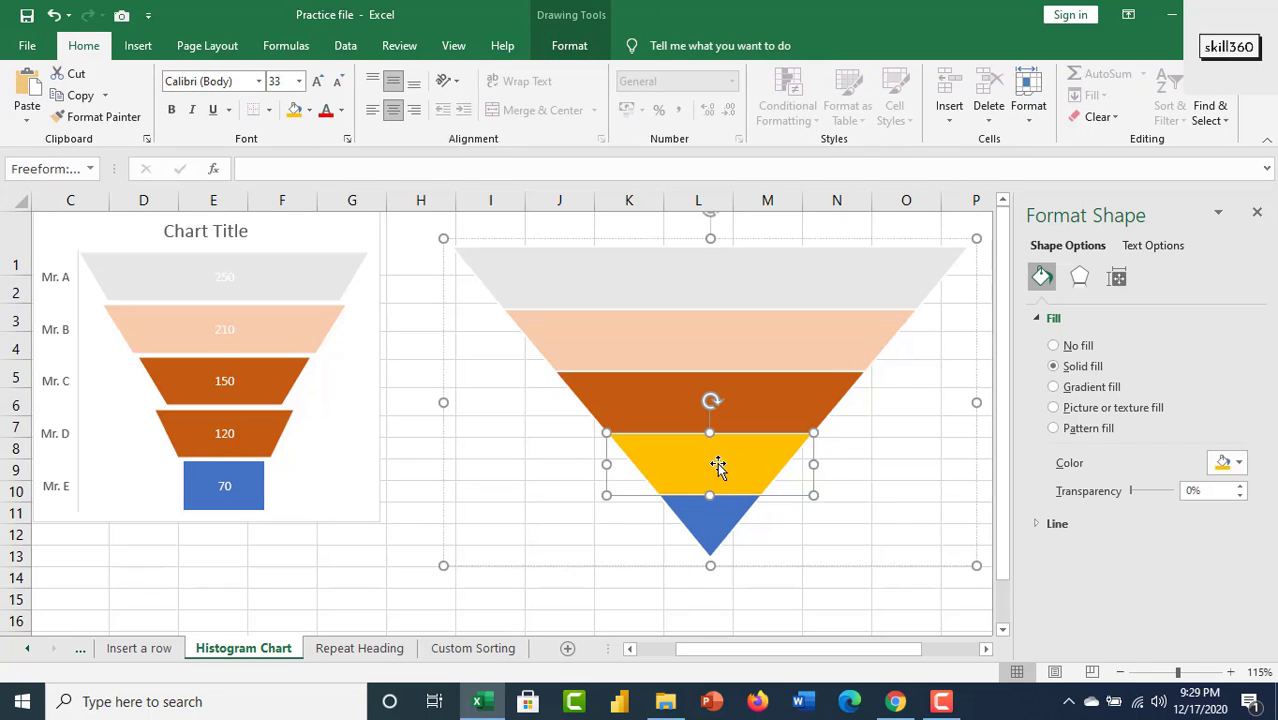
pyautogui.click(269, 437)
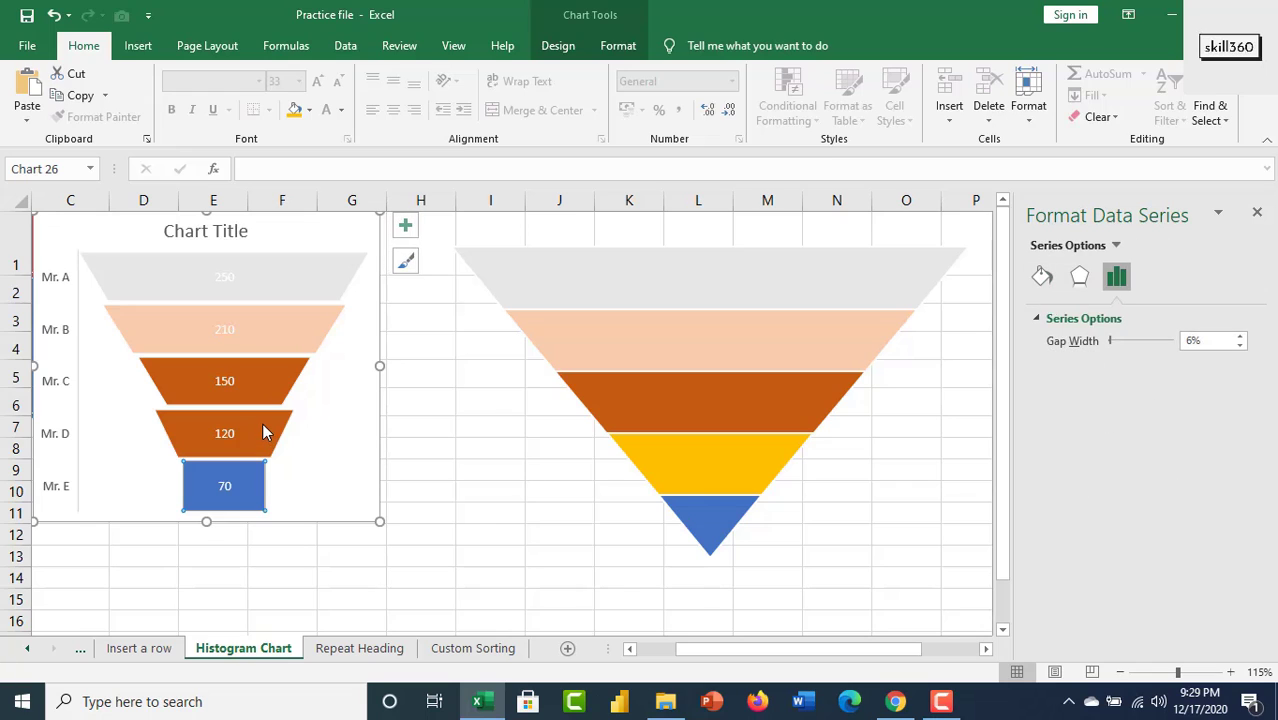
pyautogui.click(267, 437)
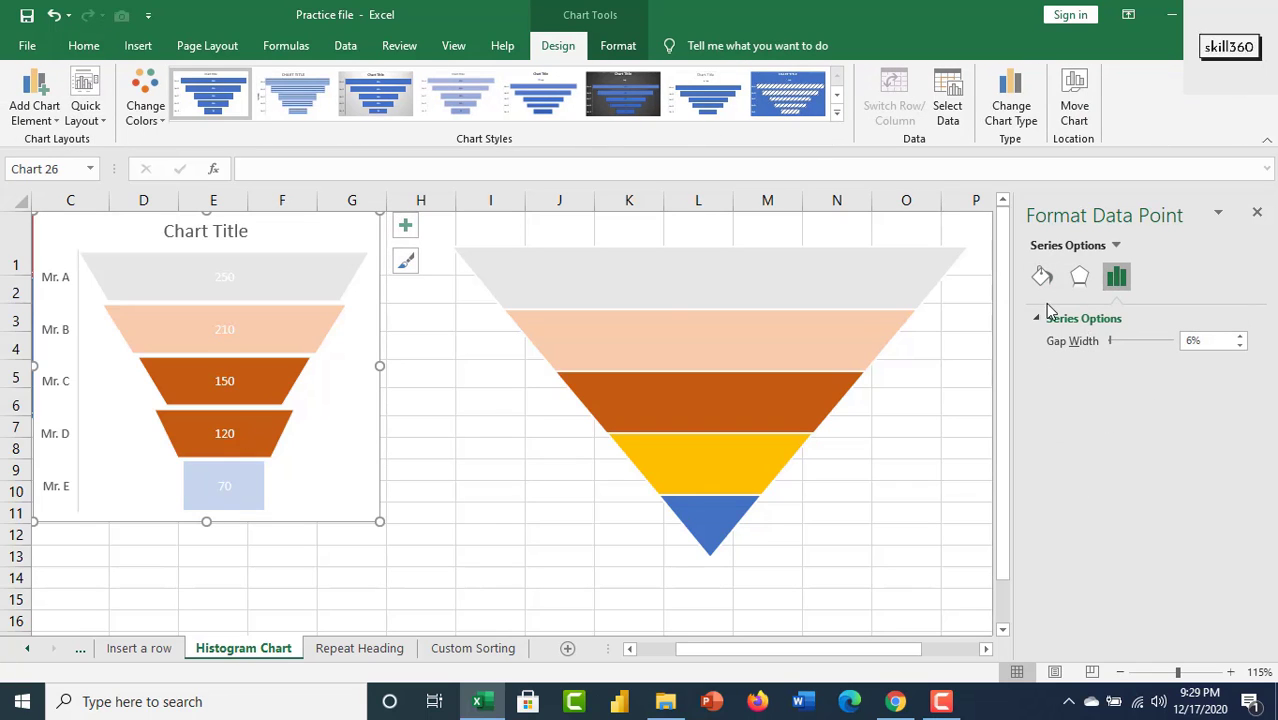
pyautogui.click(247, 416)
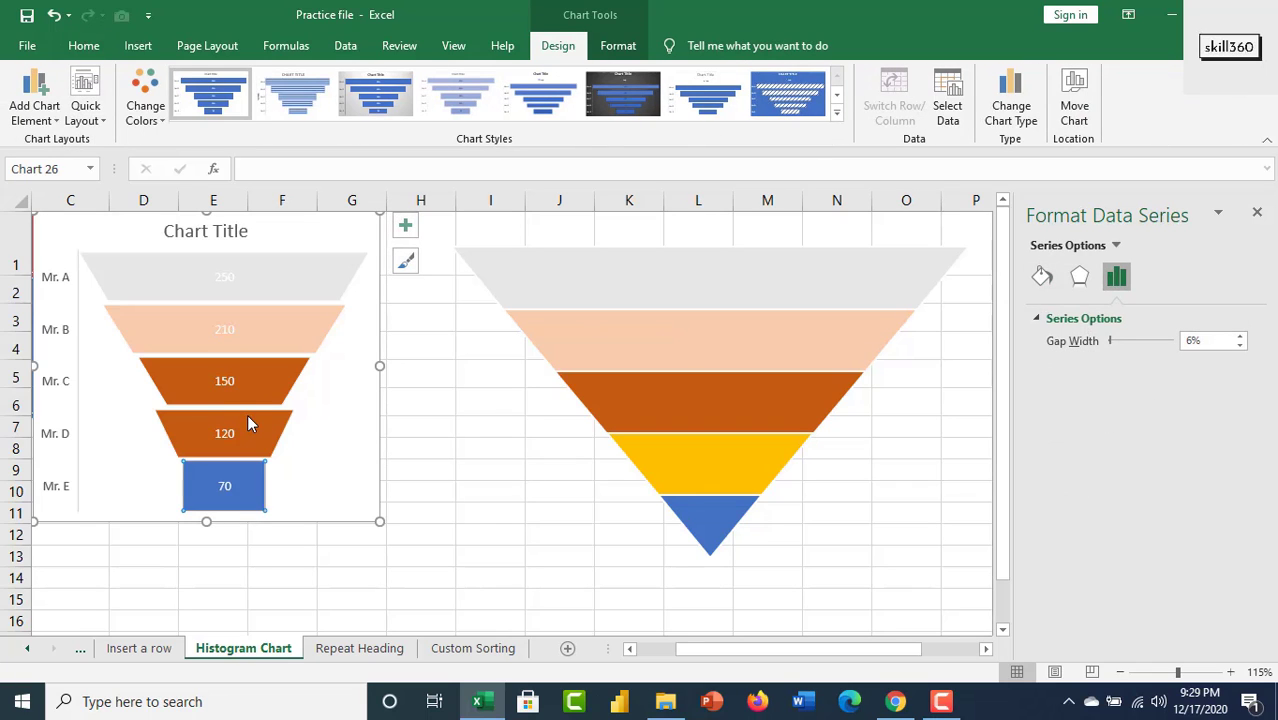
pyautogui.click(247, 416)
pyautogui.click(247, 414)
pyautogui.click(259, 420)
pyautogui.click(259, 420)
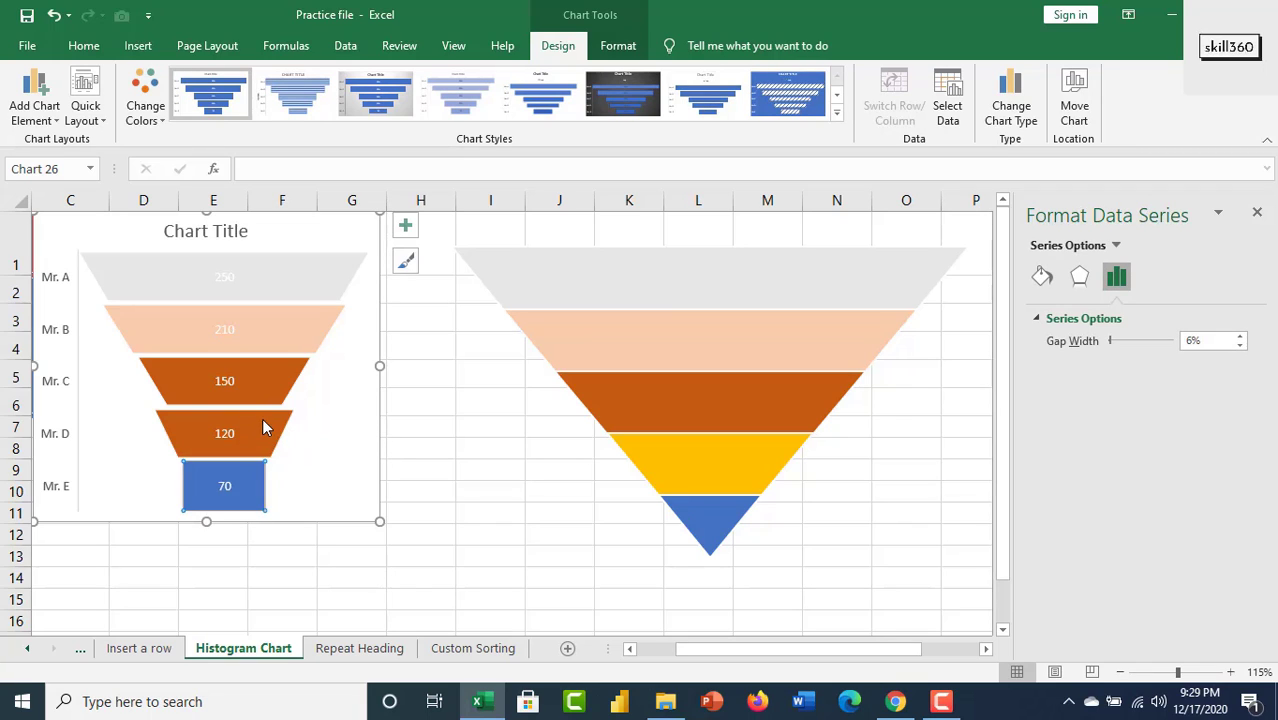
pyautogui.click(204, 427)
pyautogui.click(210, 427)
# - Copy the blue bottom pyramid level and apply it from the clipboard as the picture fill of the funnel's July data series
pyautogui.click(713, 516)
pyautogui.click(713, 520)
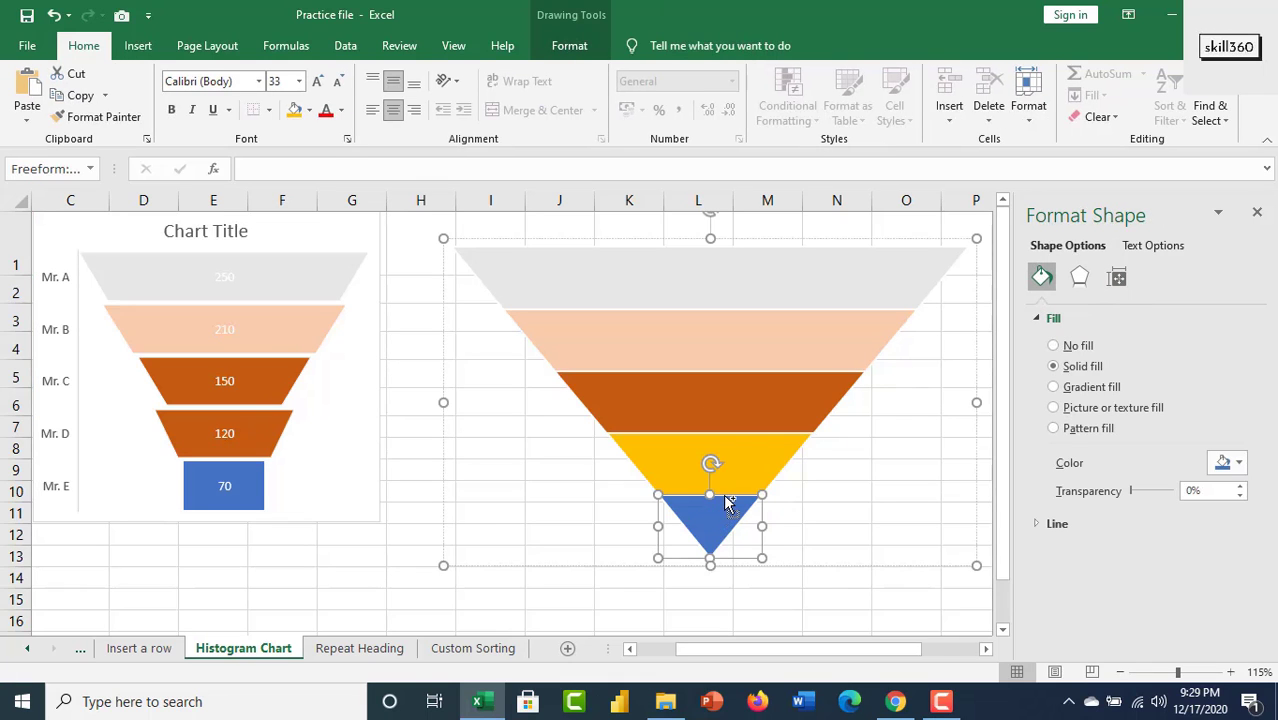
pyautogui.click(243, 492)
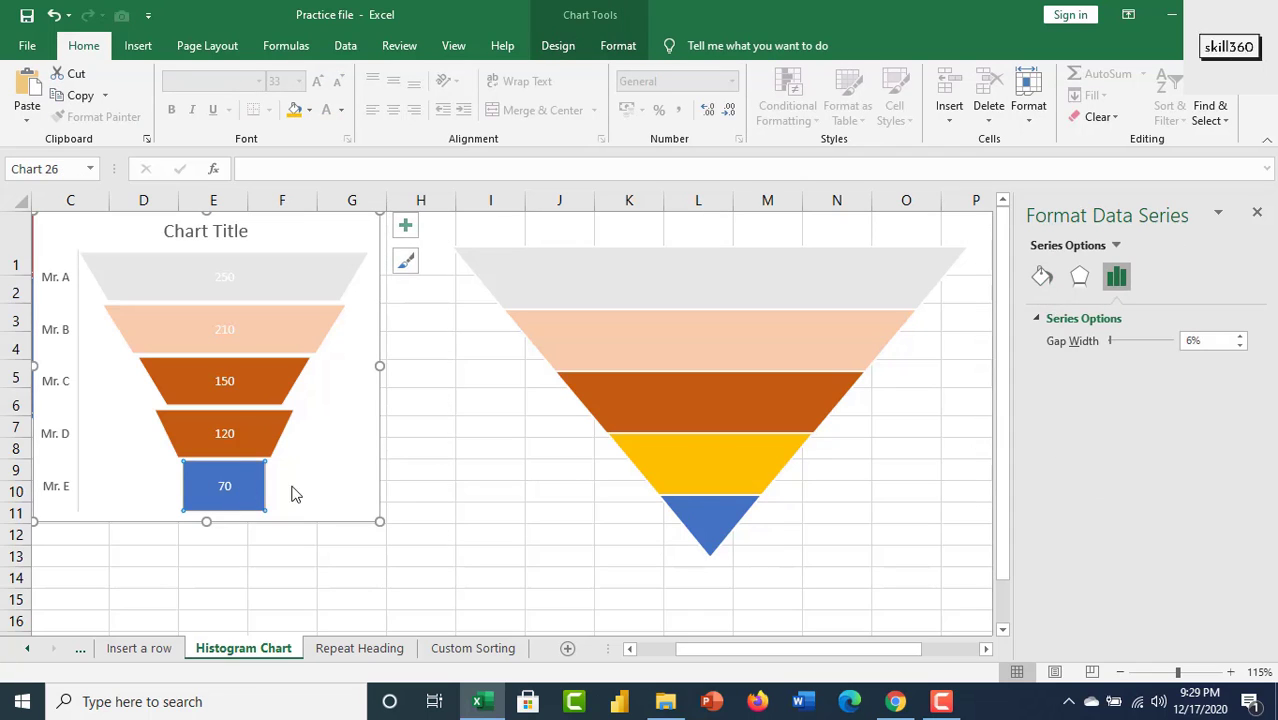
pyautogui.click(1042, 276)
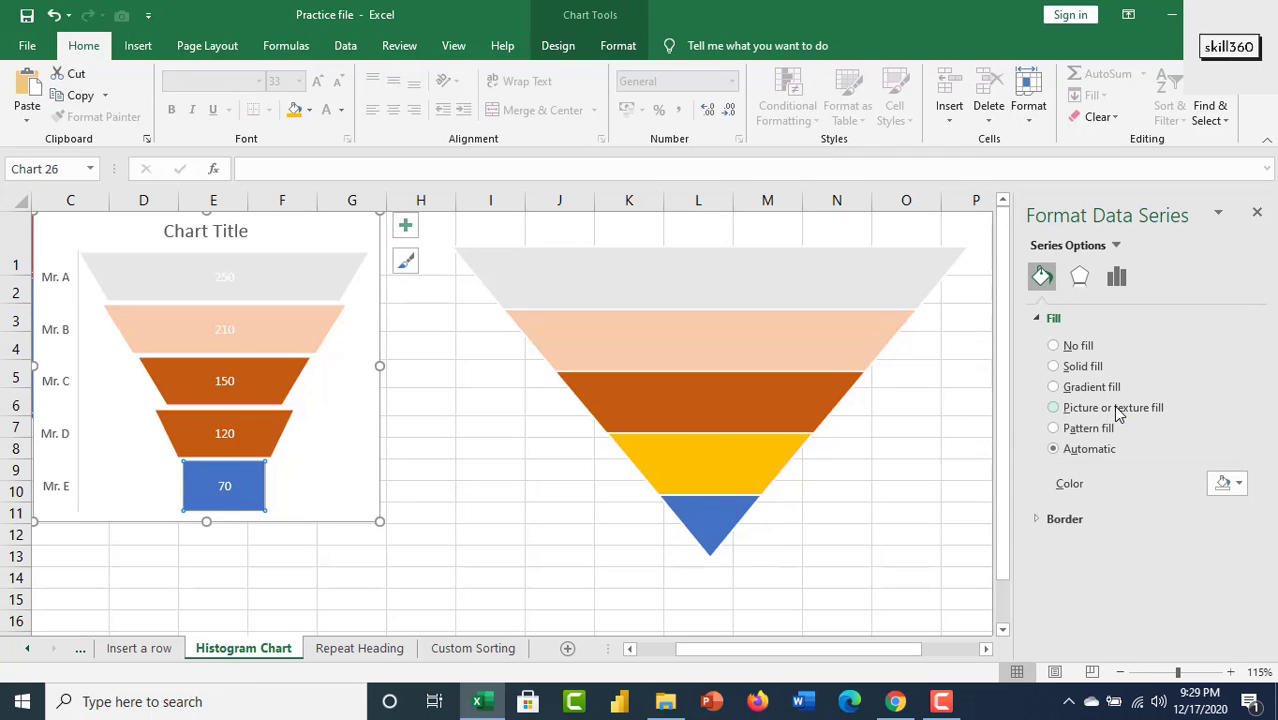
pyautogui.click(1054, 408)
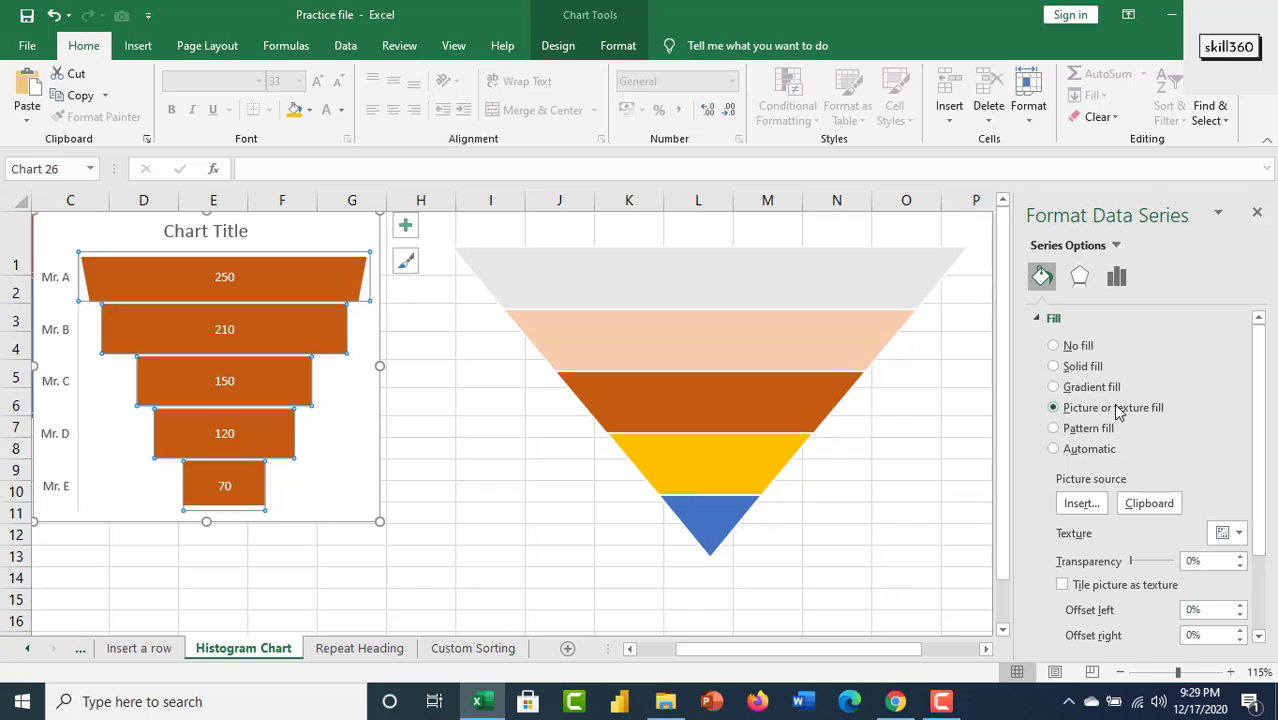
pyautogui.click(1151, 506)
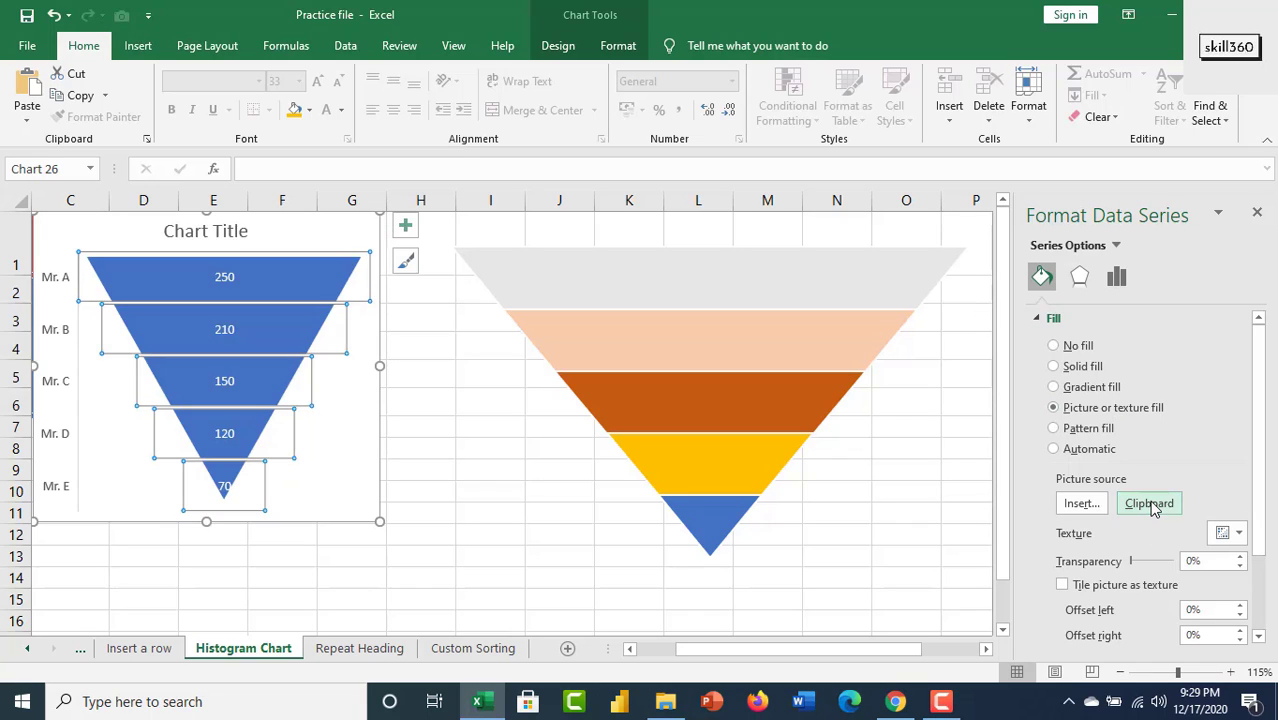
# - Delete the whole inverted pyramid graphic beside the funnel chart
pyautogui.click(668, 266)
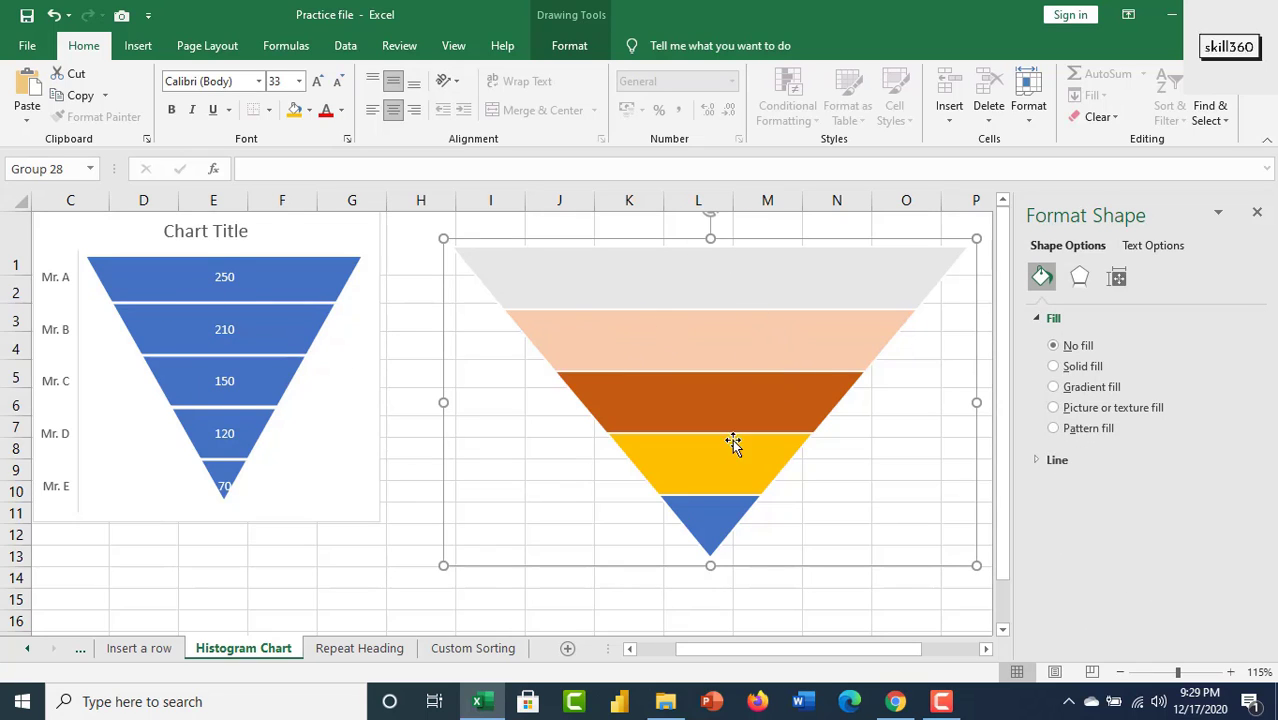
pyautogui.click(762, 260)
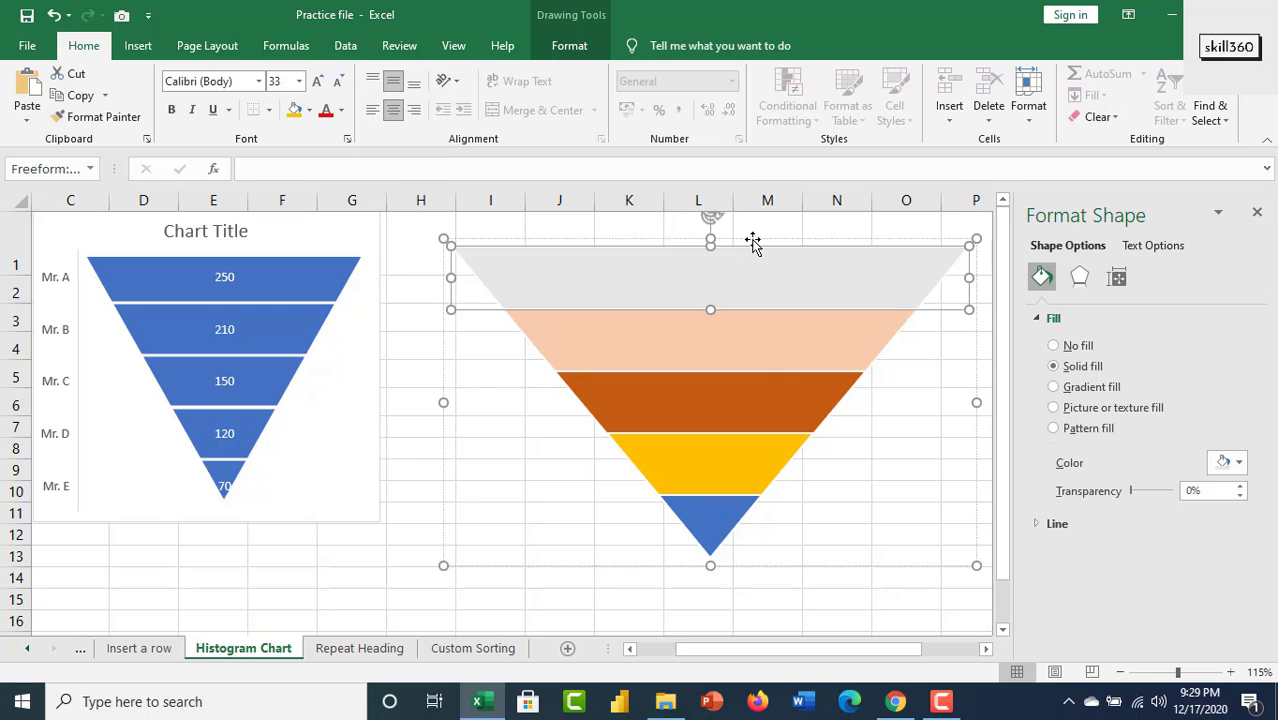
pyautogui.click(754, 242)
pyautogui.press('Delete')
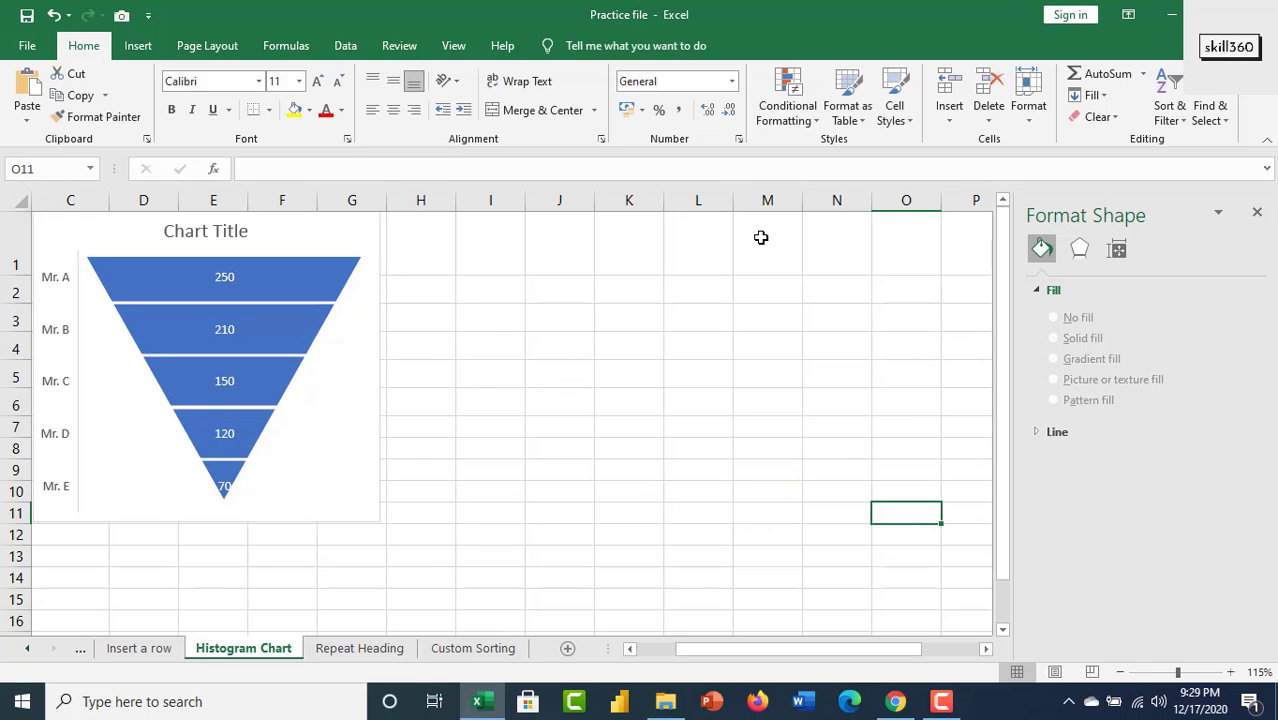
# - Move the funnel chart directly beside the July data table, starting at column C, and close the chart formatting options
pyautogui.click(334, 237)
pyautogui.moveTo(334, 237); pyautogui.dragTo(713, 262)
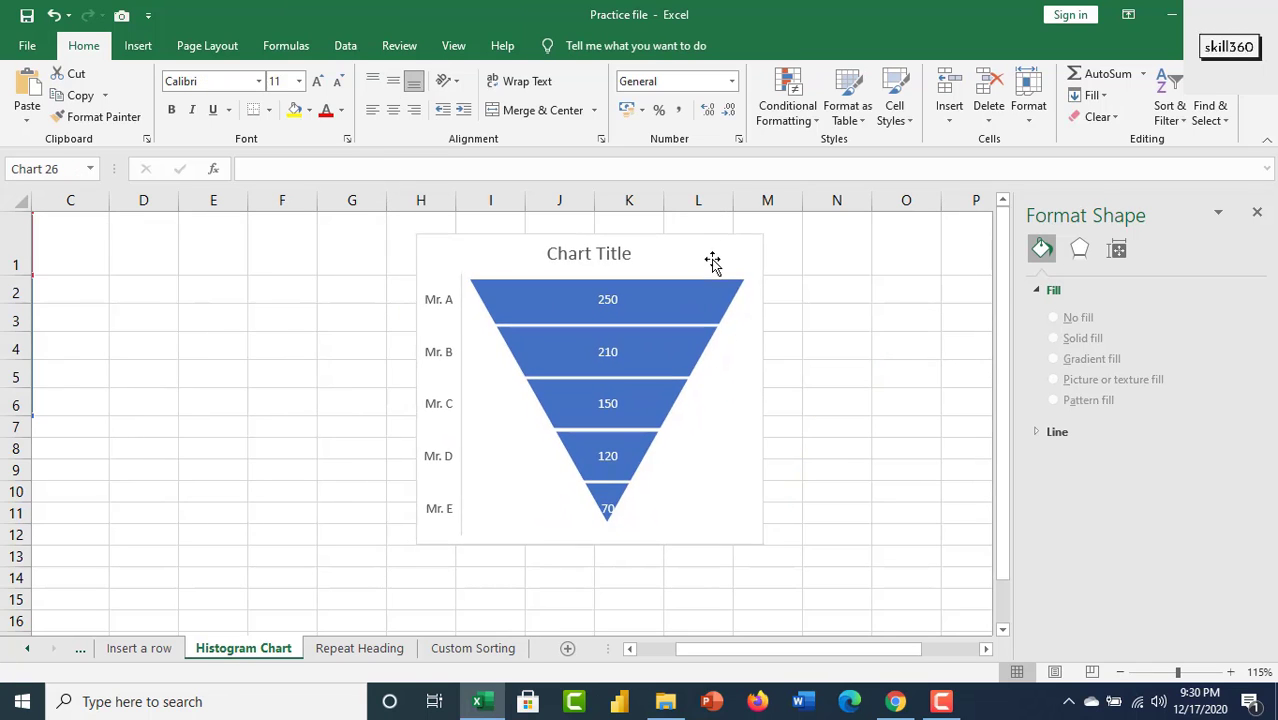
pyautogui.moveTo(868, 648); pyautogui.dragTo(747, 652)
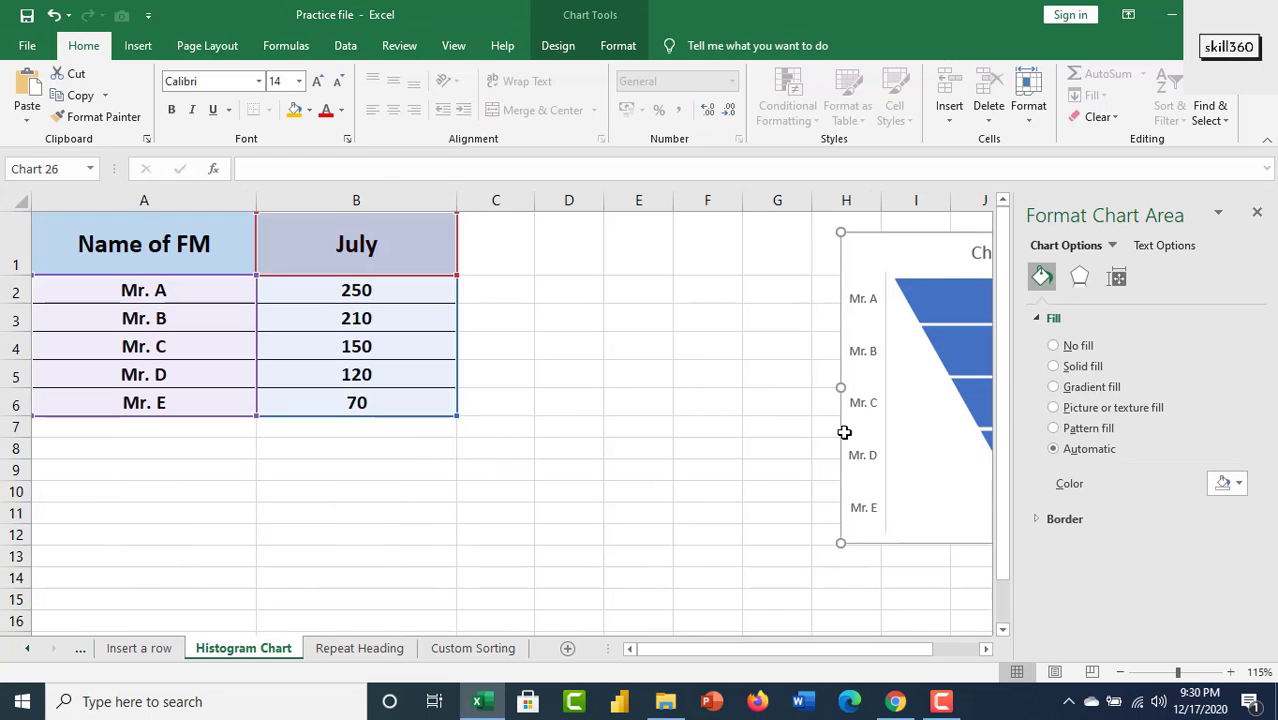
pyautogui.moveTo(935, 256); pyautogui.dragTo(566, 236)
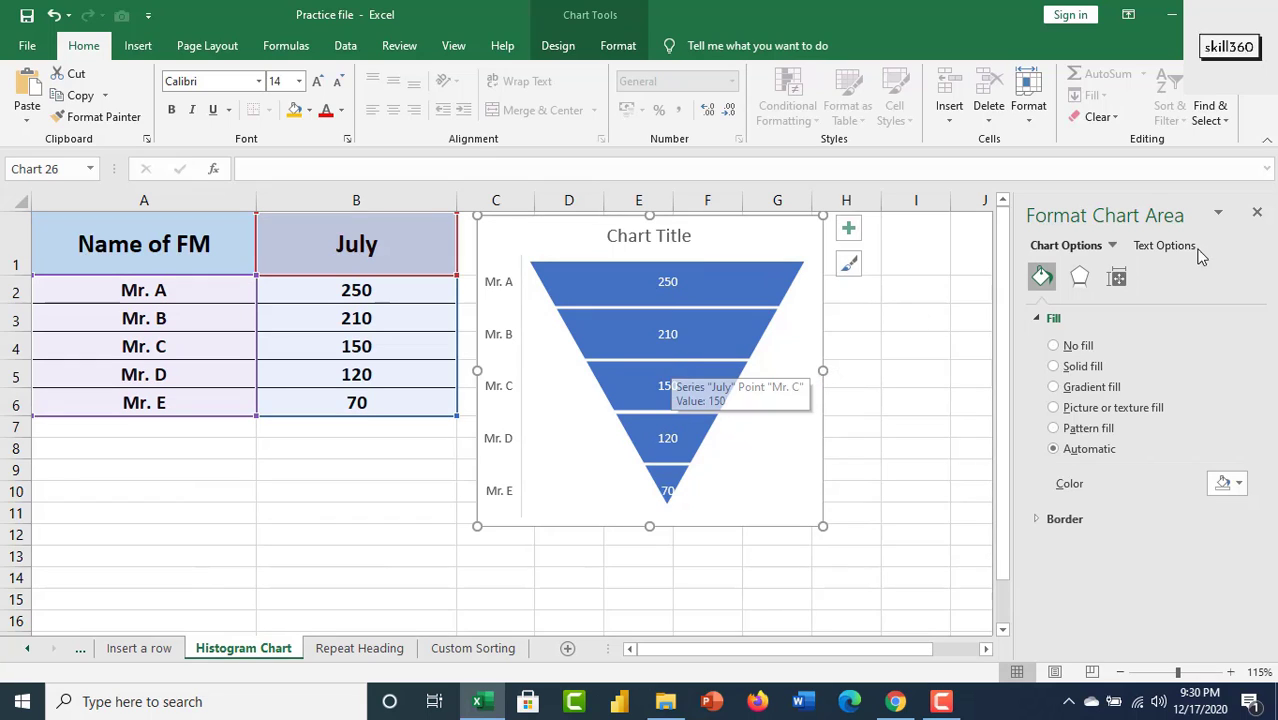
pyautogui.click(1257, 214)
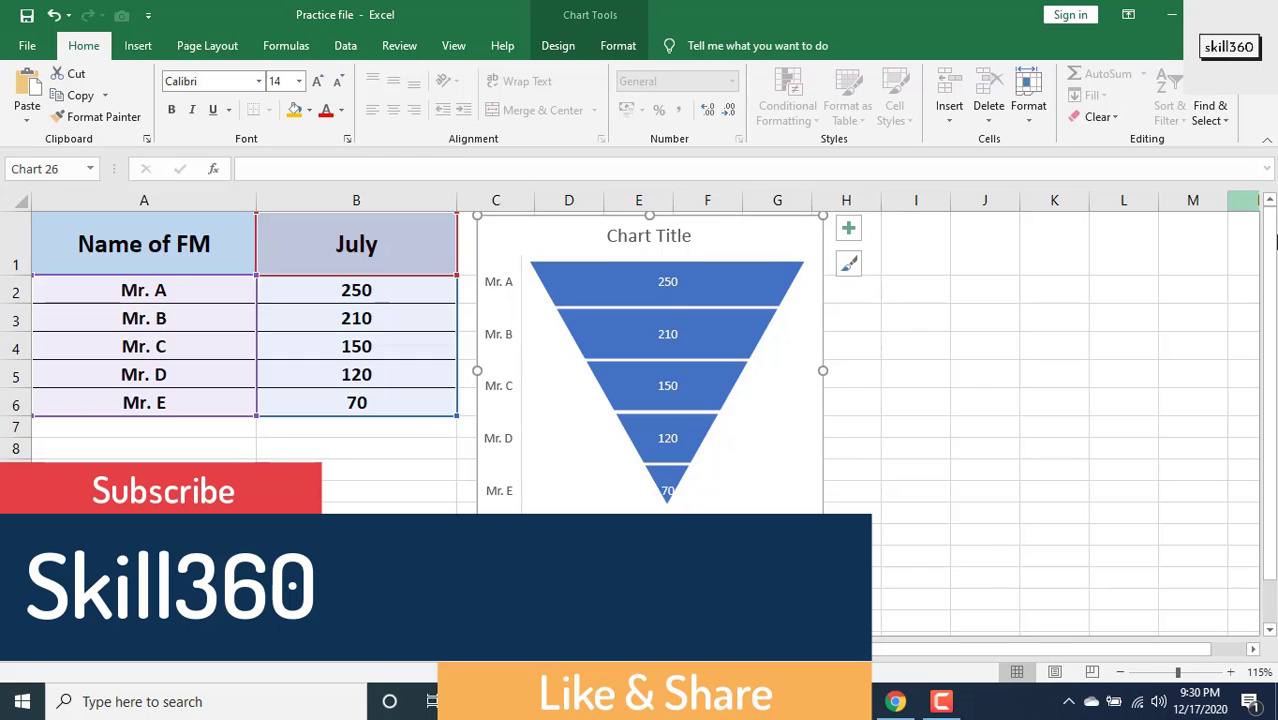
pyautogui.click(941, 702)
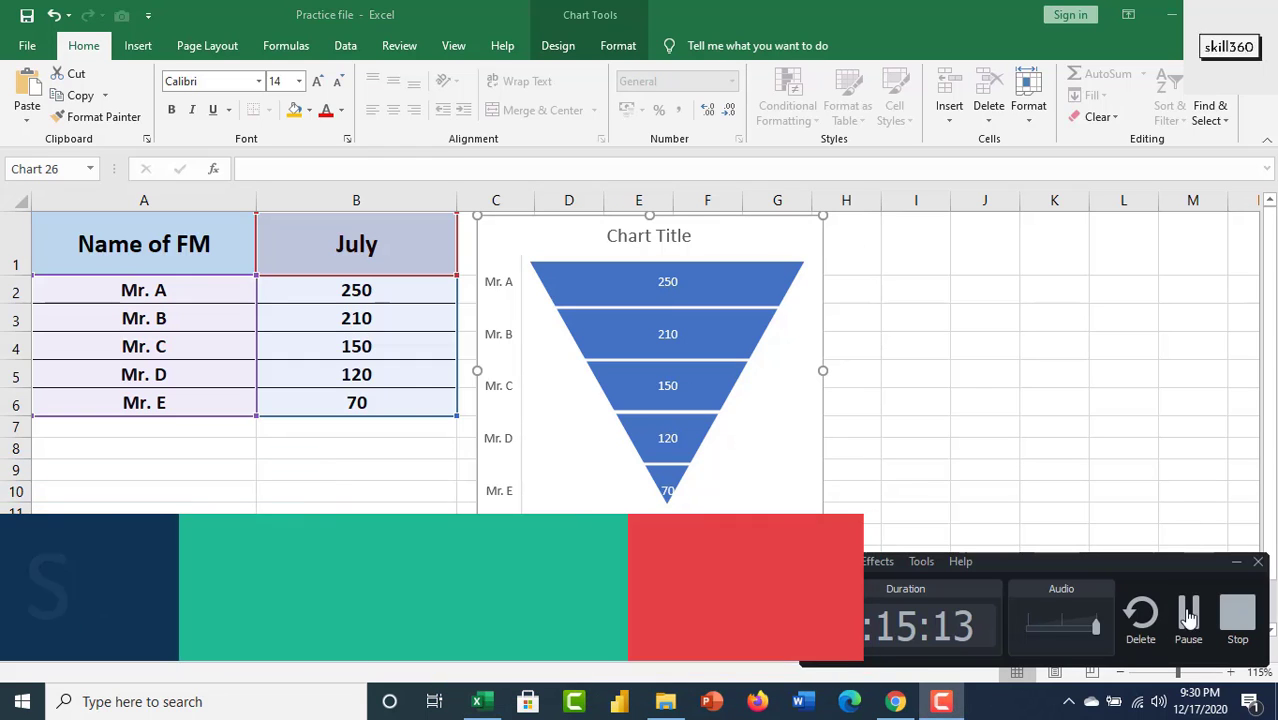
pyautogui.click(1237, 615)
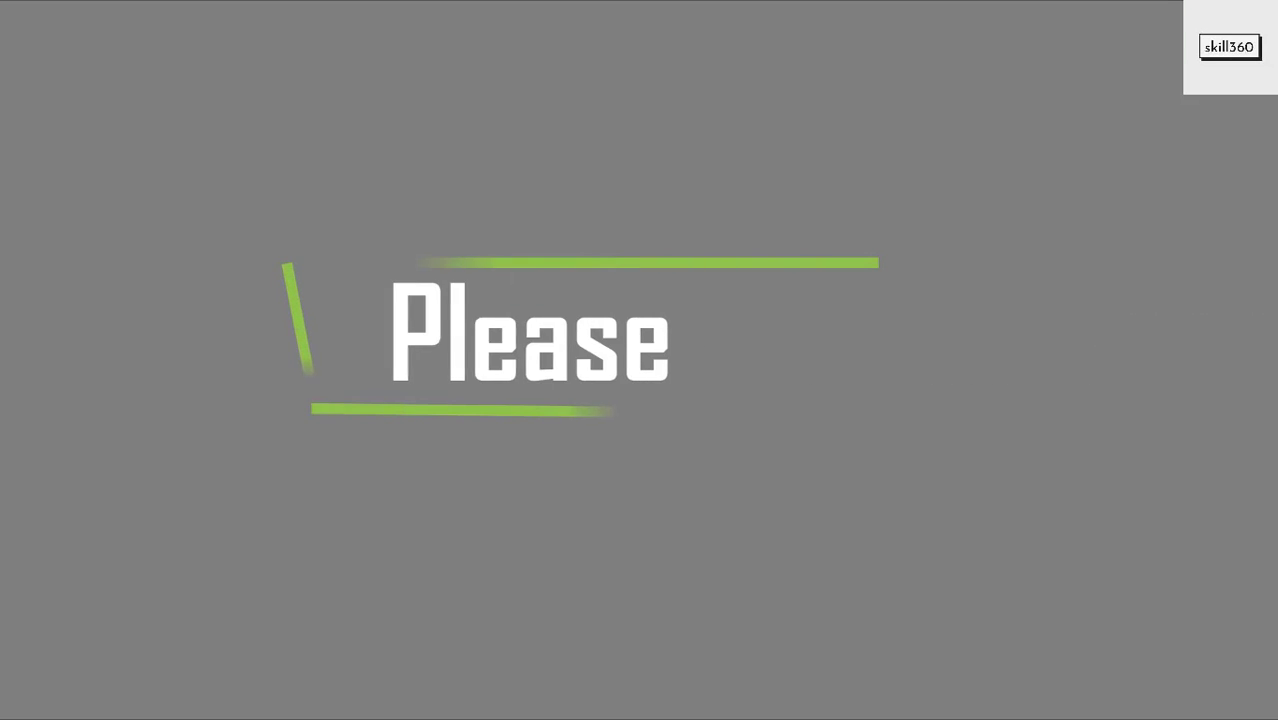